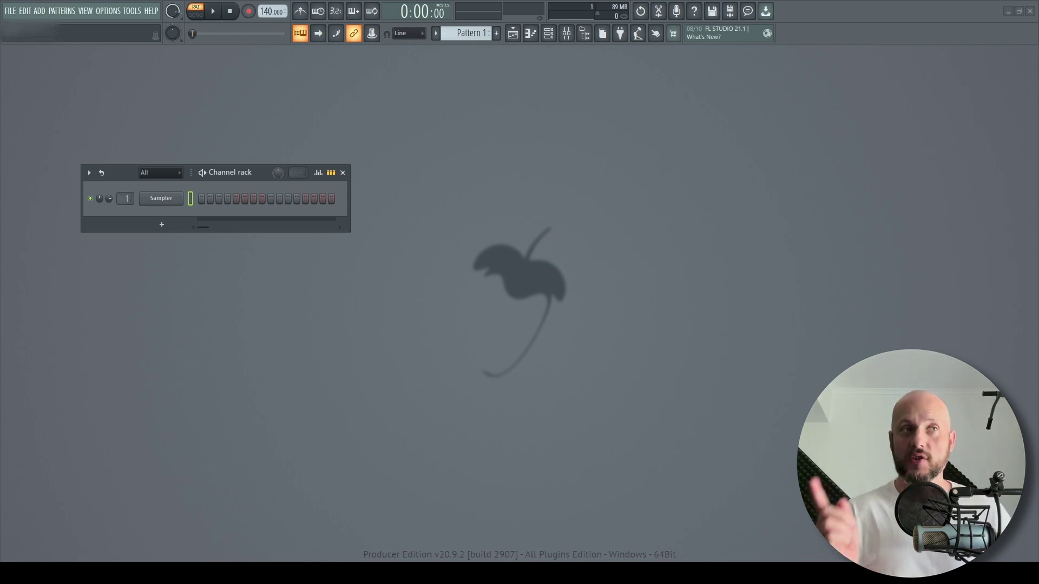
# - Add a Patcher channel and insert a Sytrus synth into its map, placed between the input and output nodes
pyautogui.click(161, 224)
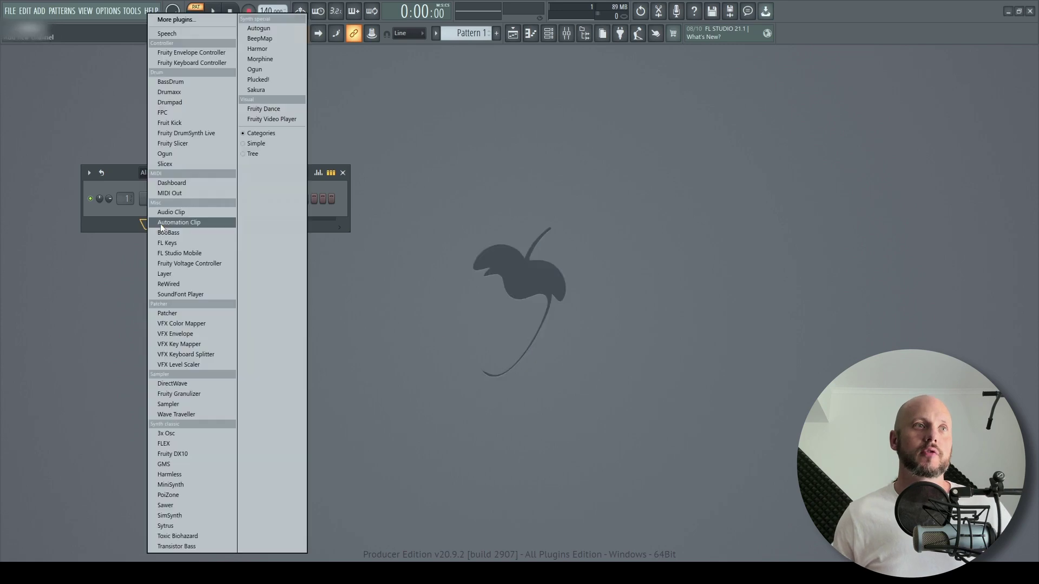
pyautogui.click(168, 313)
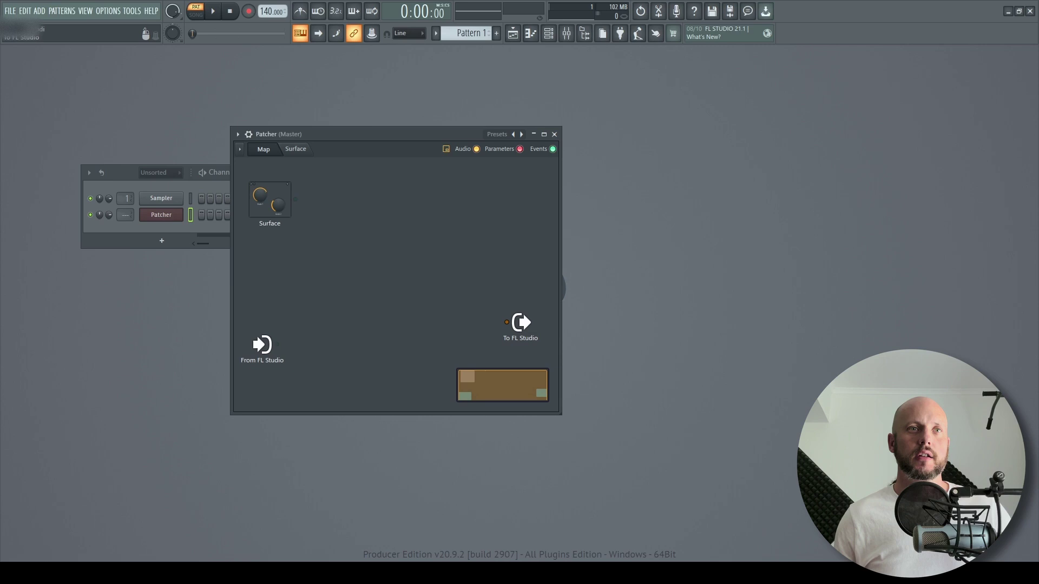
pyautogui.rightClick(371, 226)
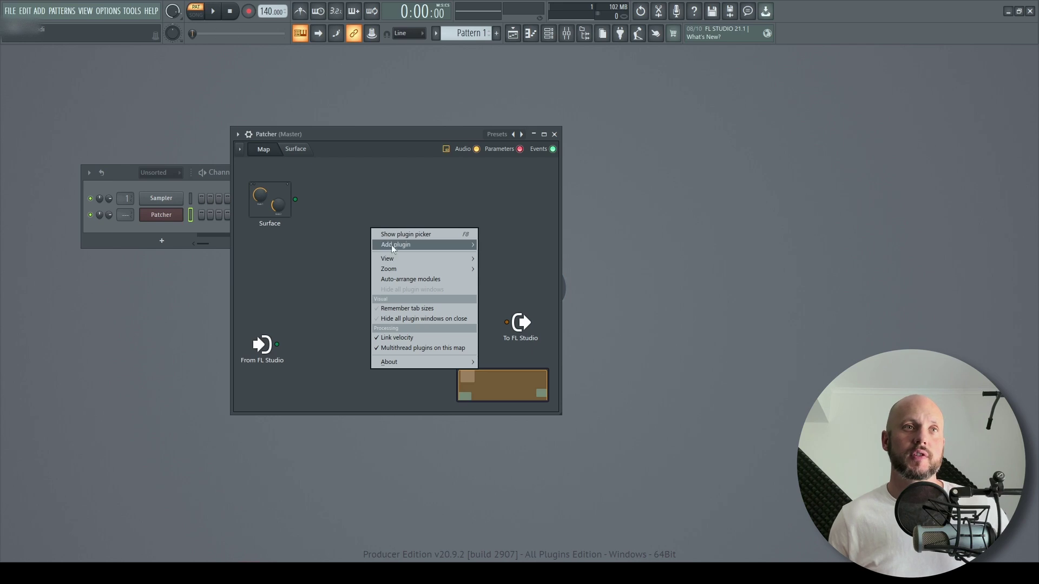
pyautogui.moveTo(391, 244)
pyautogui.click(497, 545)
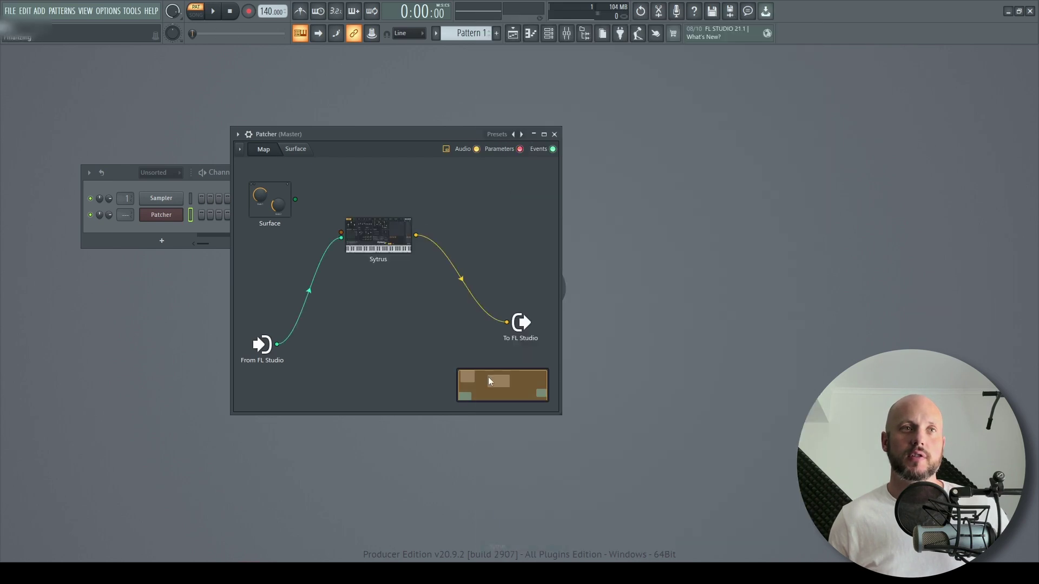
pyautogui.moveTo(398, 238); pyautogui.dragTo(402, 276)
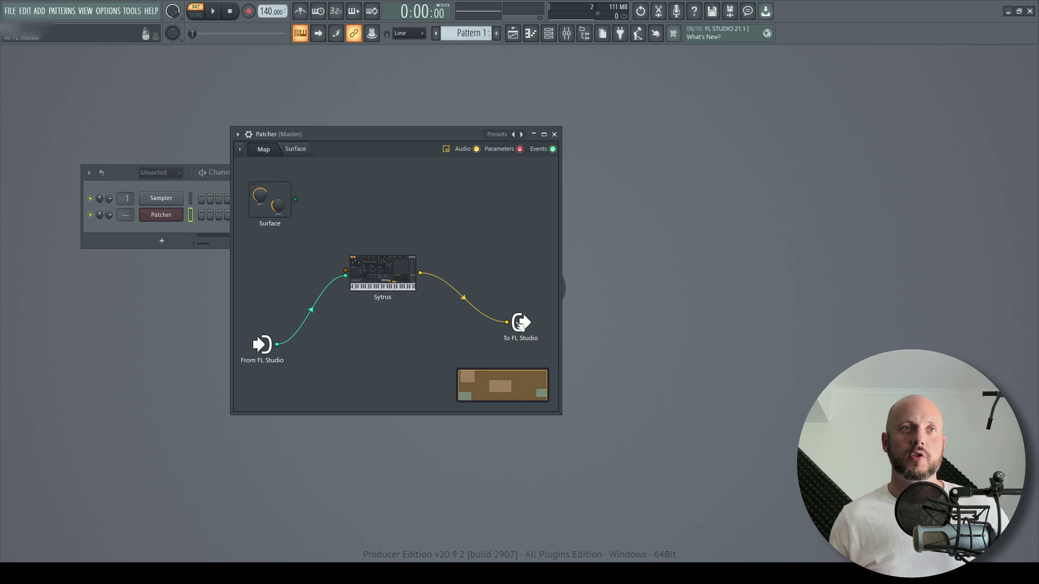
# - Open Sytrus inside Patcher, play a few test notes and load its Default preset
pyautogui.doubleClick(381, 274)
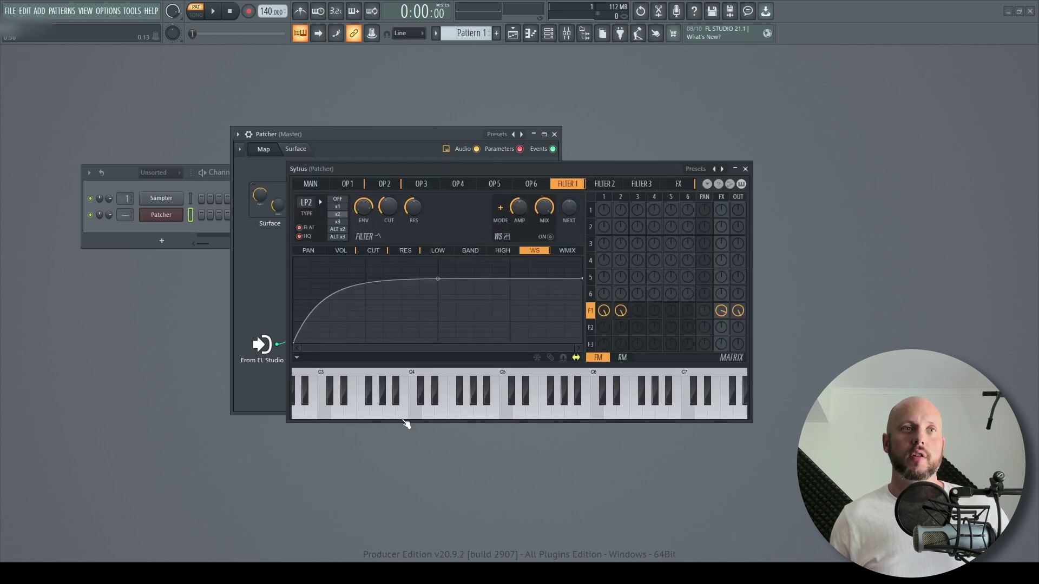
pyautogui.moveTo(407, 412); pyautogui.dragTo(553, 406)
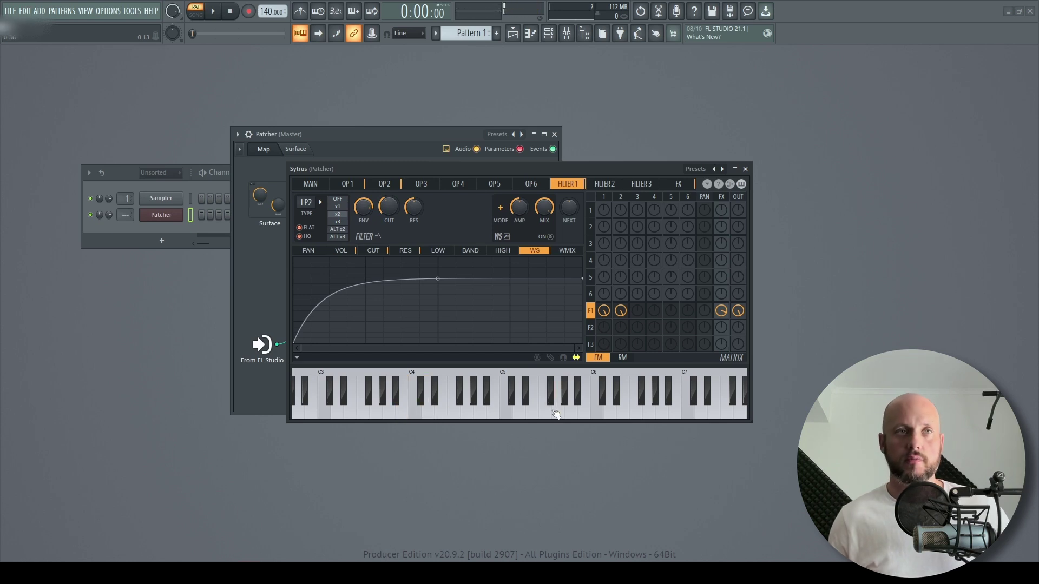
pyautogui.click(695, 169)
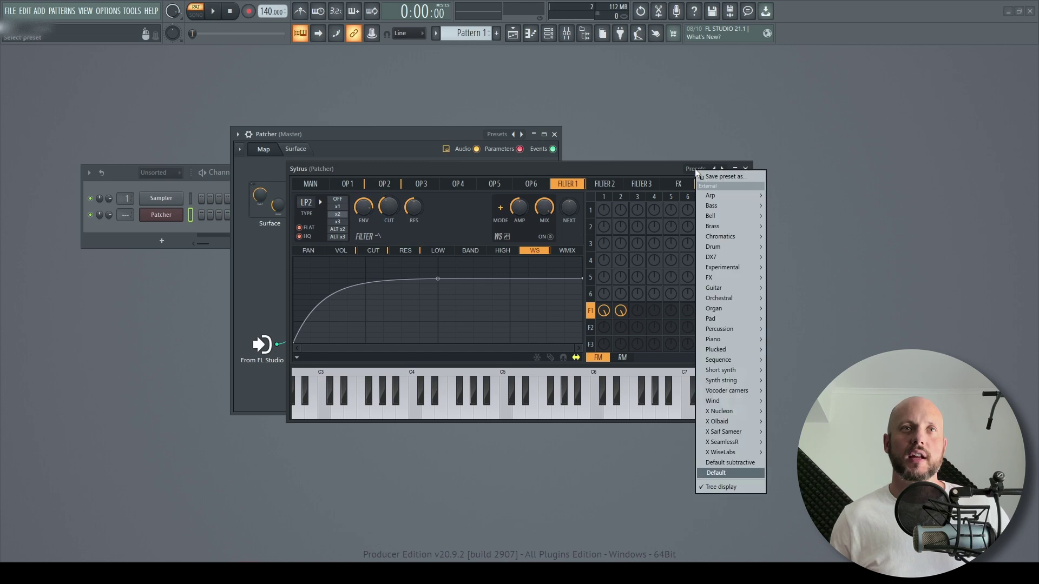
pyautogui.click(726, 470)
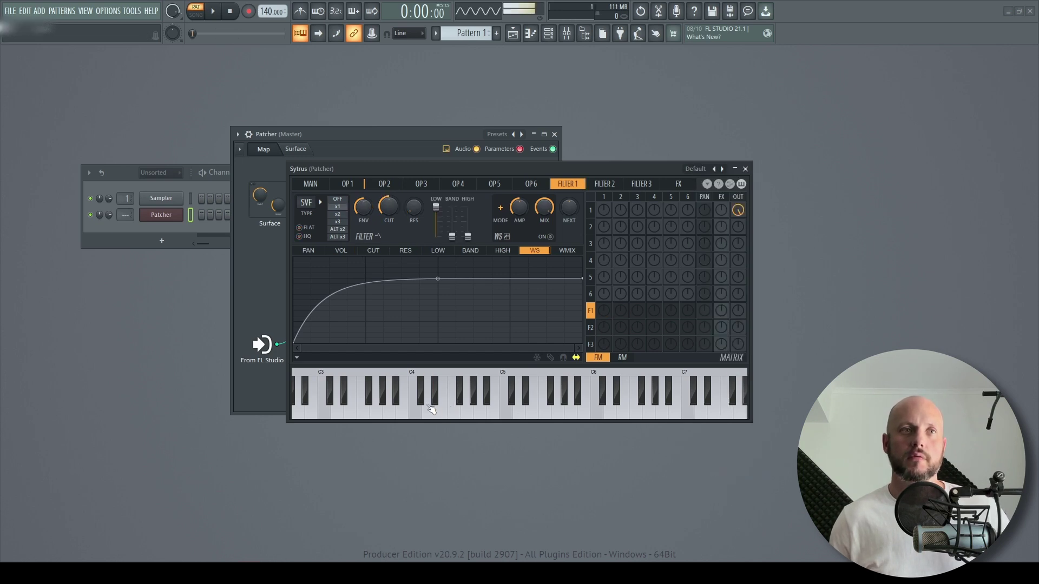
# - Raise operator 1's noise (NS) level to maximum in Sytrus and play test notes
pyautogui.click(348, 185)
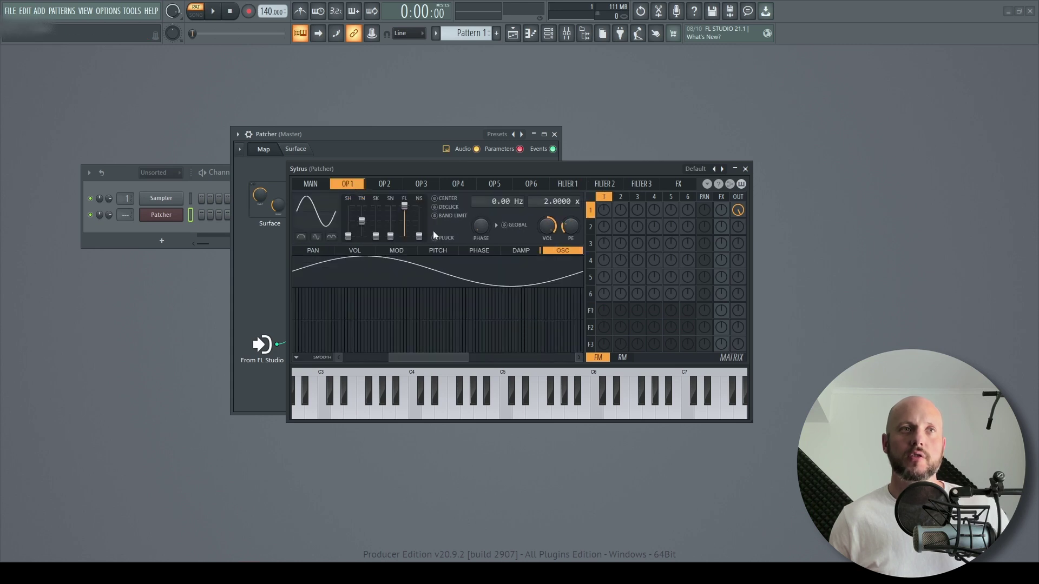
pyautogui.moveTo(420, 235); pyautogui.dragTo(420, 205)
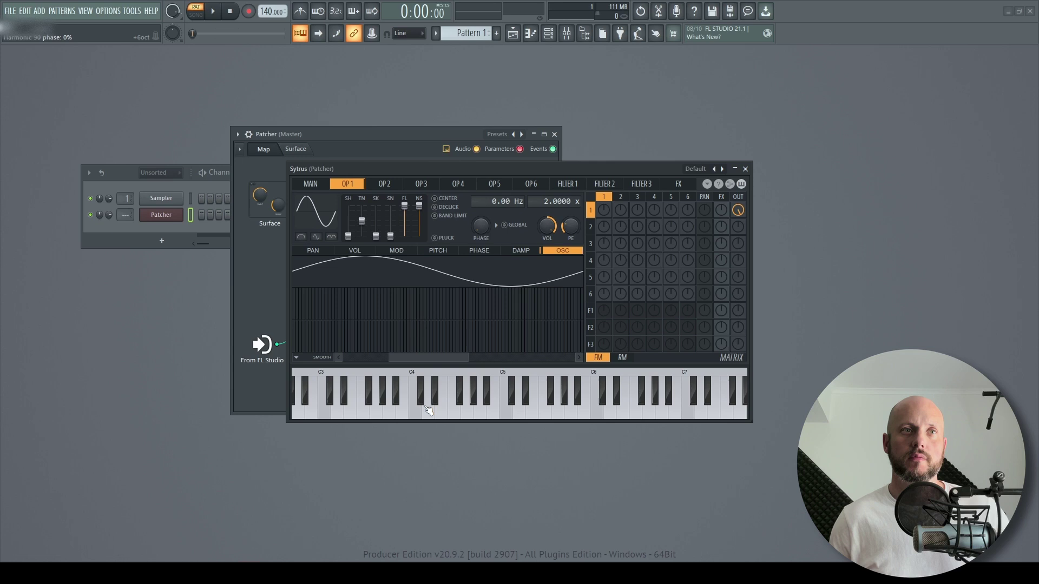
pyautogui.click(404, 410)
pyautogui.click(368, 415)
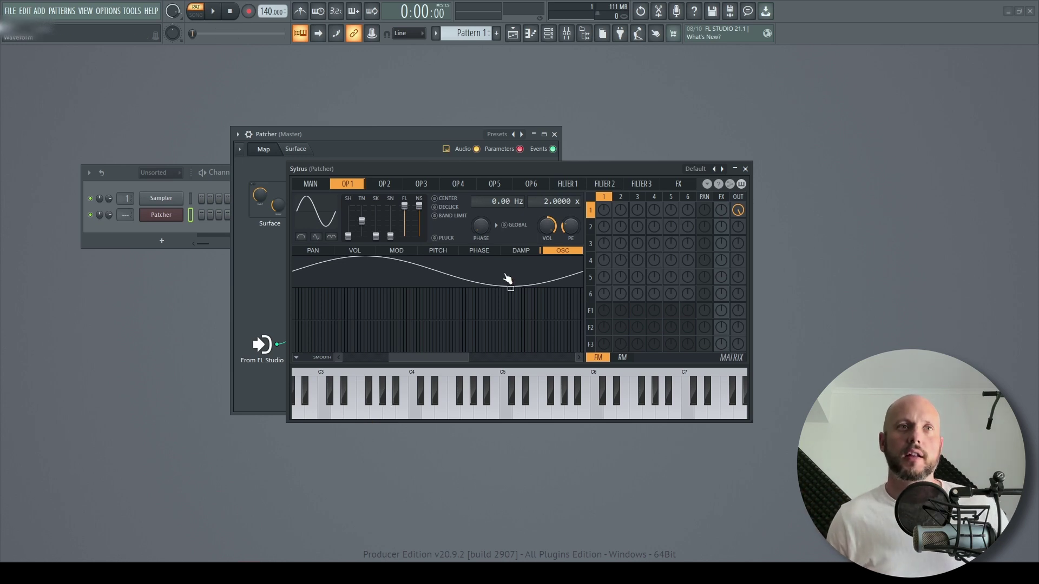
# - Make Filter 1 a band-pass by lowering its LOW level to minimum and raising BAND to maximum
pyautogui.click(569, 185)
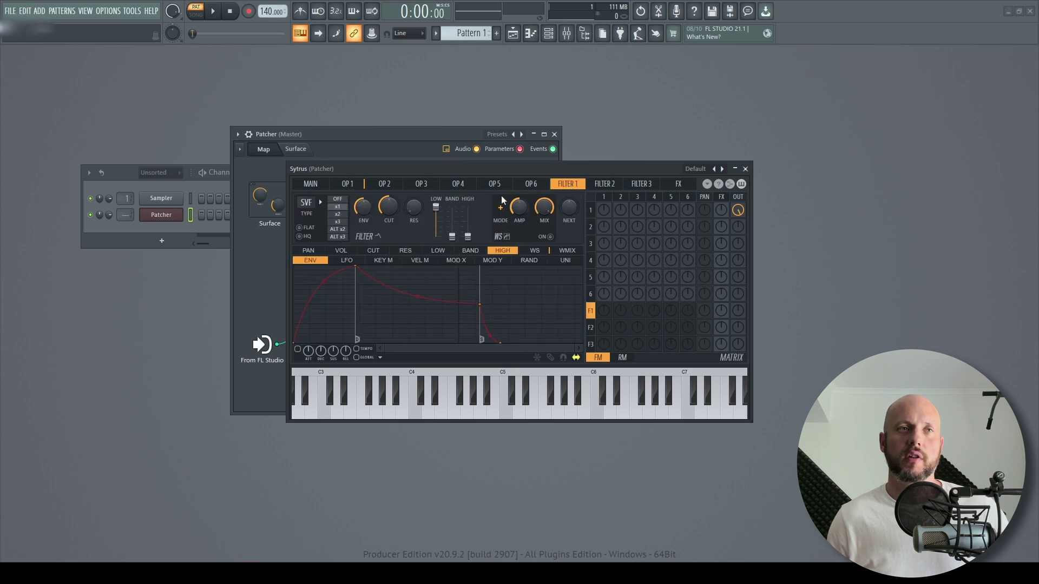
pyautogui.moveTo(452, 236)
pyautogui.mouseDown()
pyautogui.moveTo(452, 207)
pyautogui.moveTo(439, 240)
pyautogui.mouseUp()
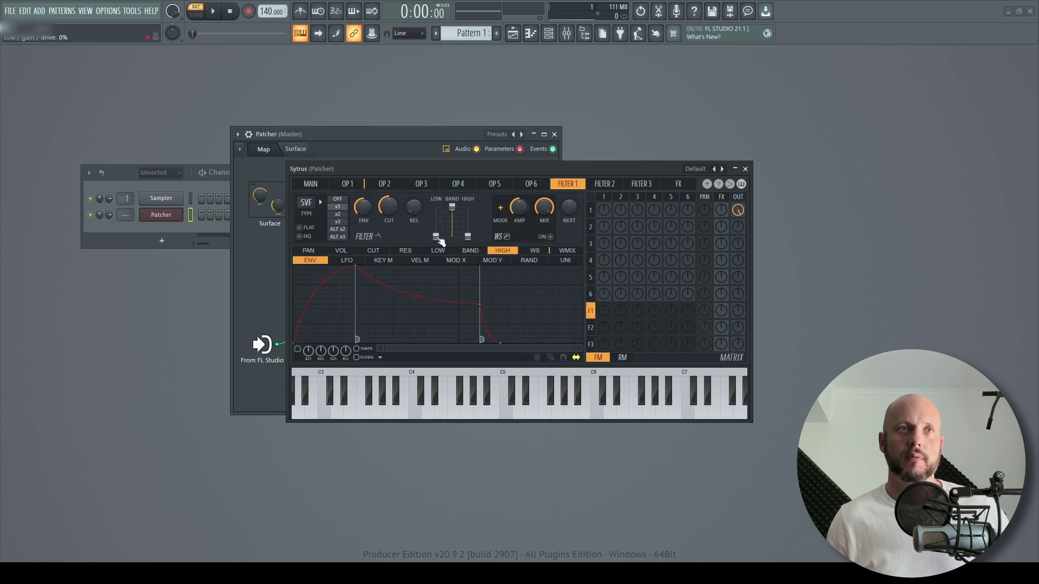
pyautogui.click(442, 411)
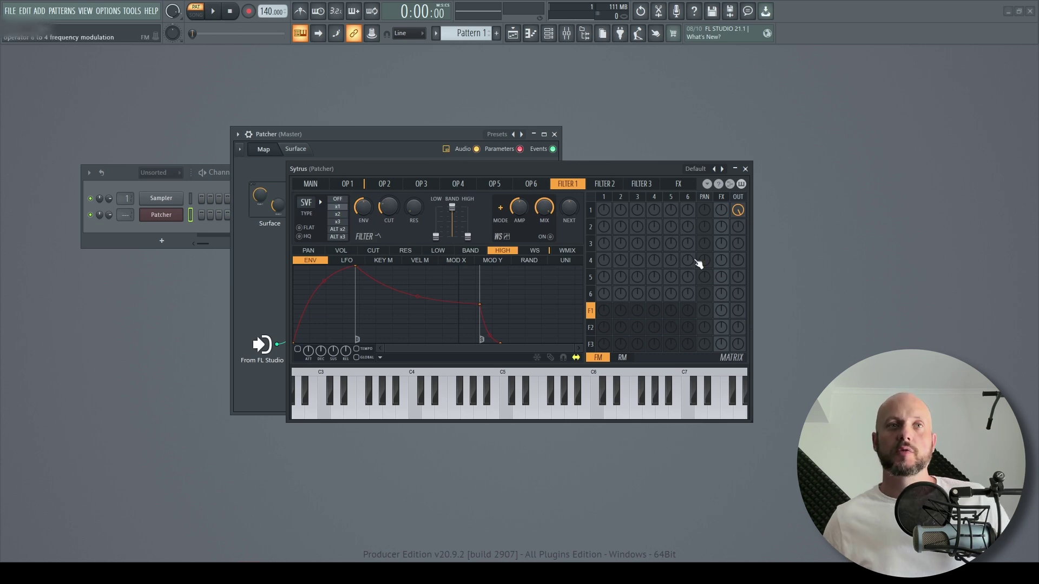
# - Remove operator 1's direct output in the matrix, route it through Filter 1 to the output, and audition the routing
pyautogui.moveTo(738, 215); pyautogui.dragTo(737, 227)
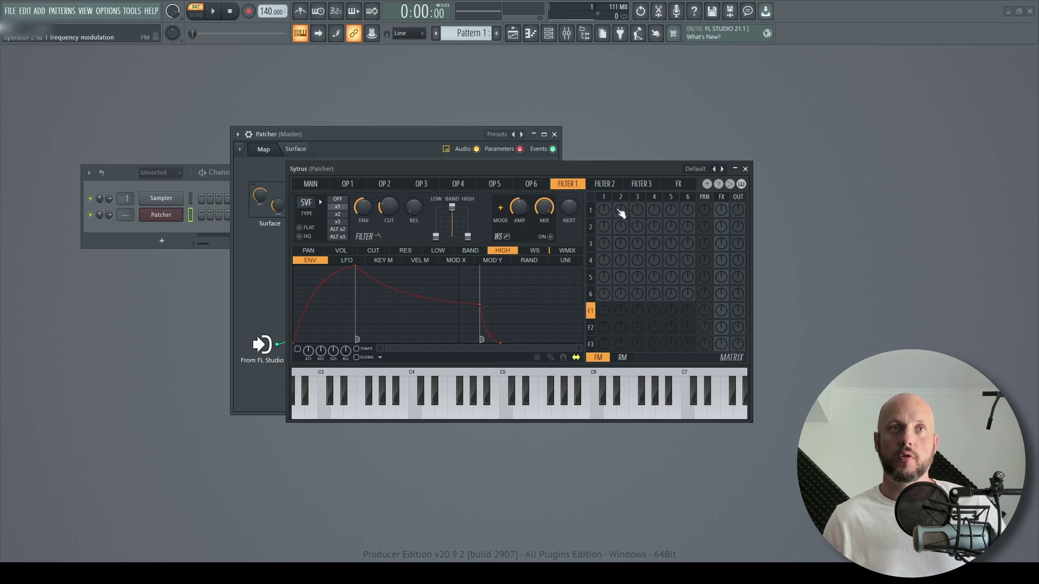
pyautogui.moveTo(604, 311); pyautogui.dragTo(604, 304)
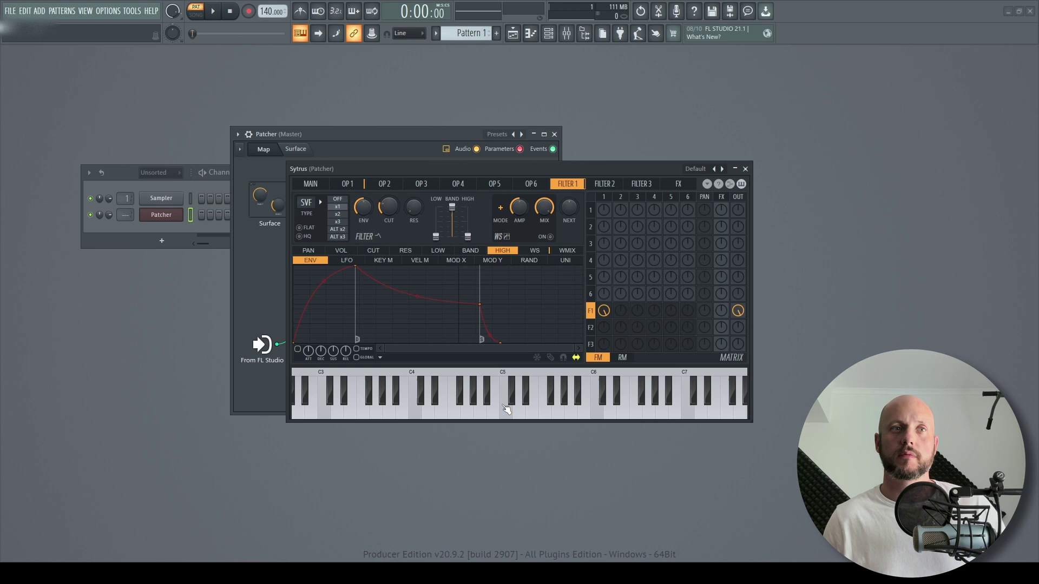
pyautogui.click(482, 409)
pyautogui.click(422, 408)
pyautogui.click(453, 408)
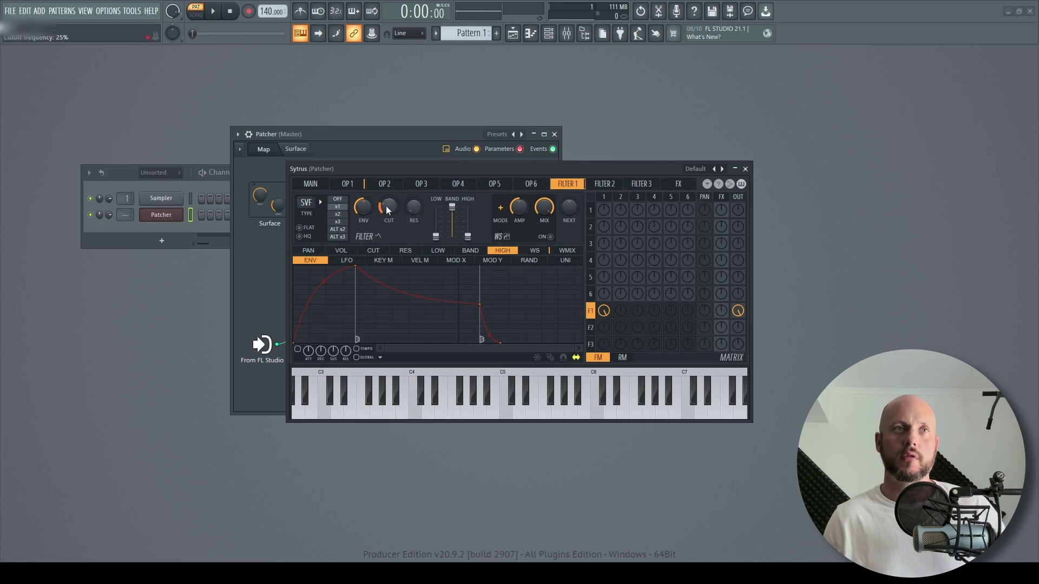
# - Raise Filter 1's cutoff frequency and add a little resonance while auditioning the noise
pyautogui.click(453, 401)
pyautogui.moveTo(395, 216); pyautogui.dragTo(395, 198)
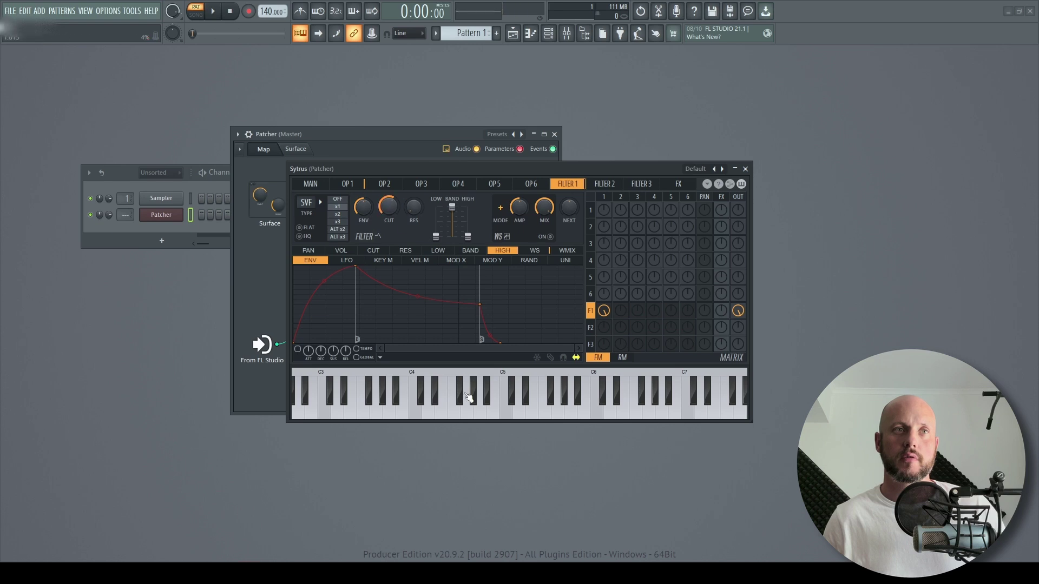
pyautogui.click(435, 407)
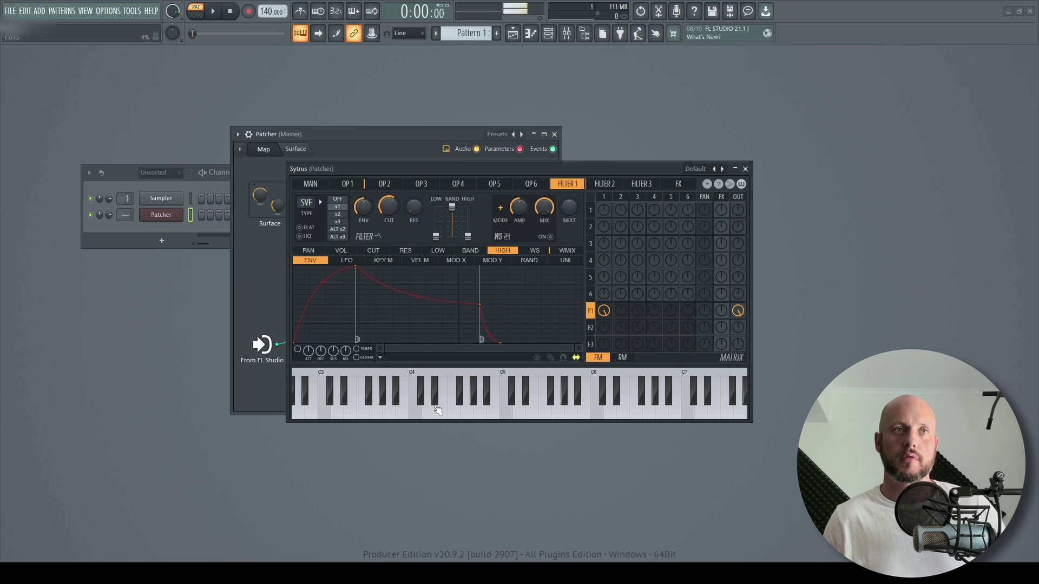
# - Activate Filter 1's cutoff frequency as a Patcher parameter and move the Sytrus window clear of the Patcher map
pyautogui.rightClick(388, 206)
pyautogui.click(407, 221)
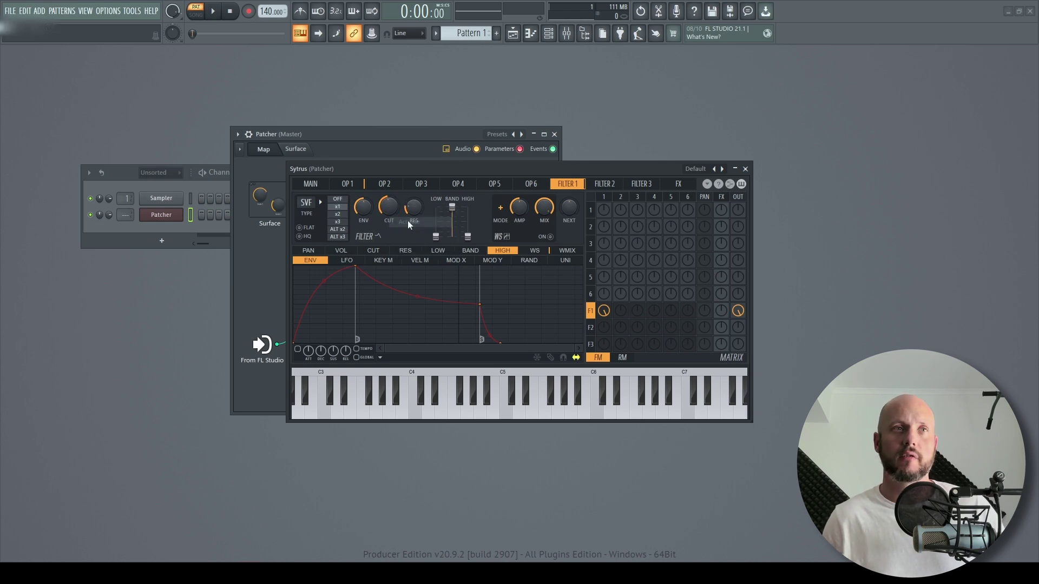
pyautogui.moveTo(429, 168); pyautogui.dragTo(721, 296)
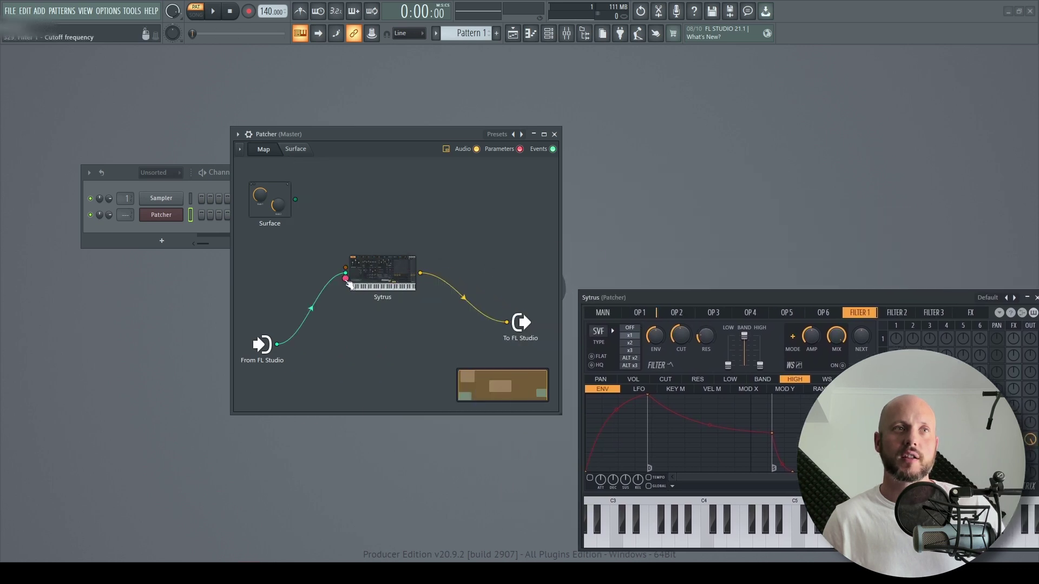
# - Add a Dark Soft knob to the Patcher surface and set its size to 1.5x
pyautogui.click(296, 150)
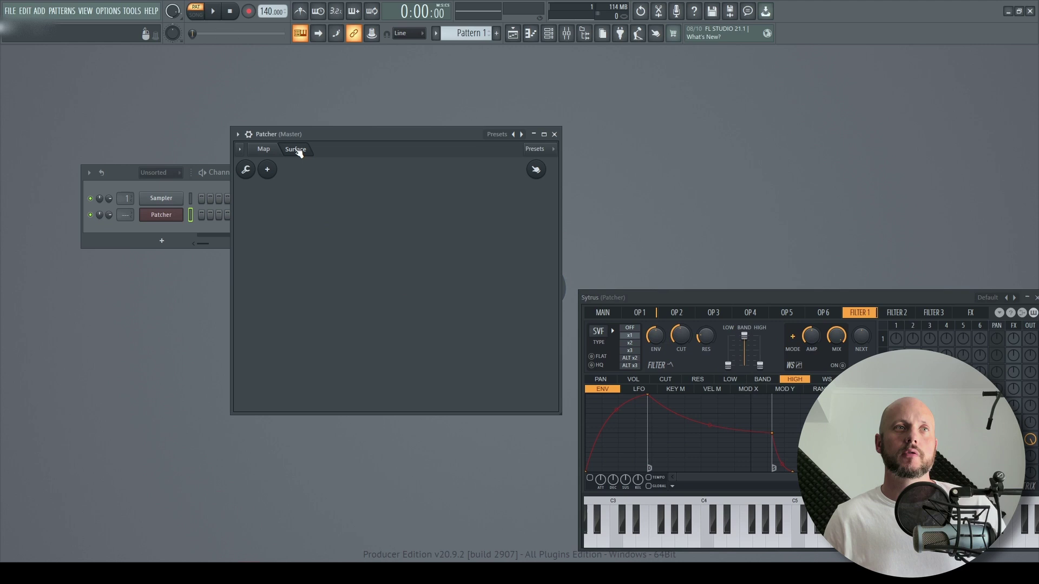
pyautogui.rightClick(312, 255)
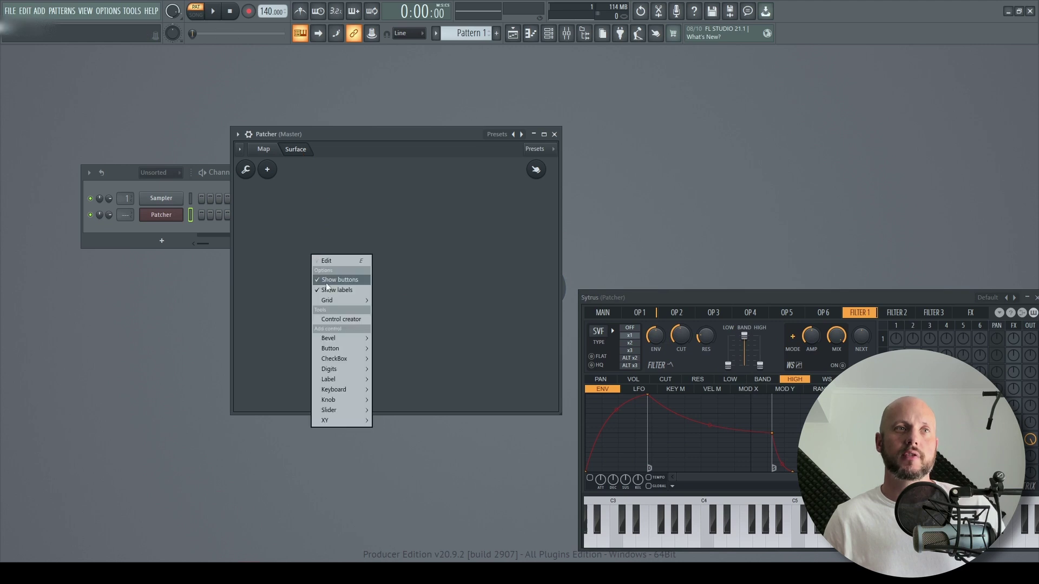
pyautogui.moveTo(342, 400)
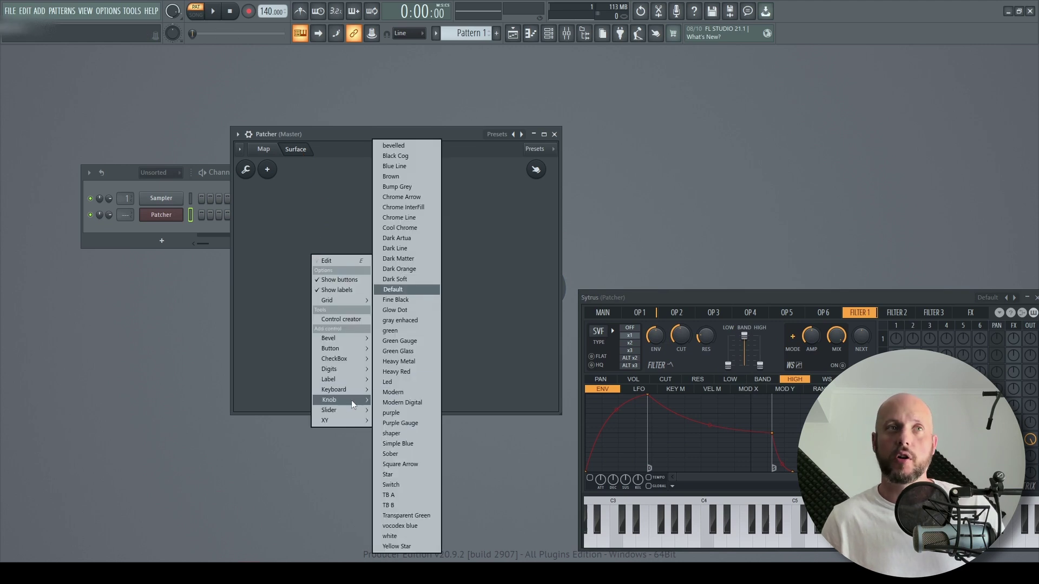
pyautogui.click(411, 280)
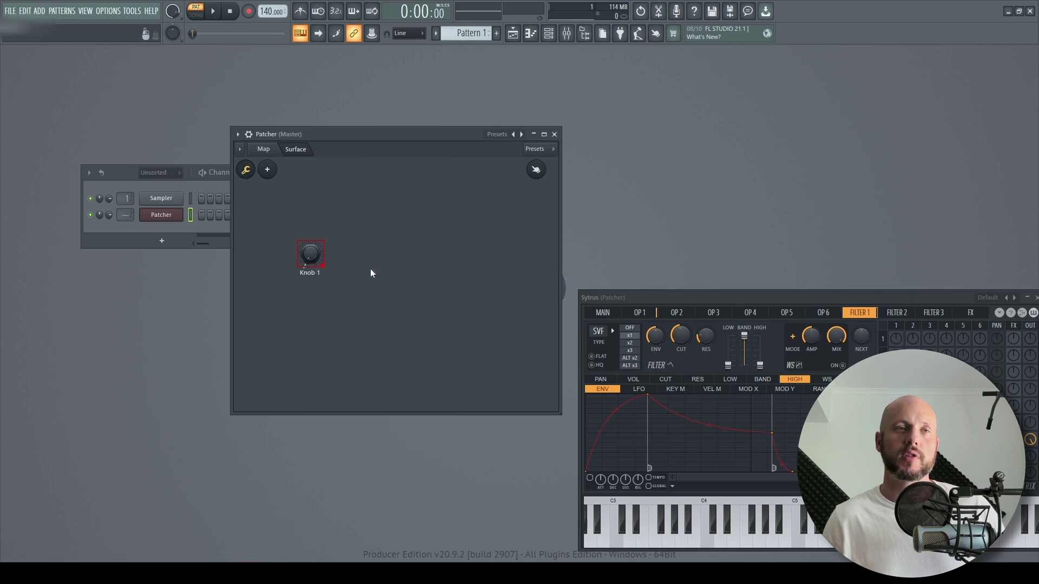
pyautogui.rightClick(314, 257)
pyautogui.moveTo(336, 302)
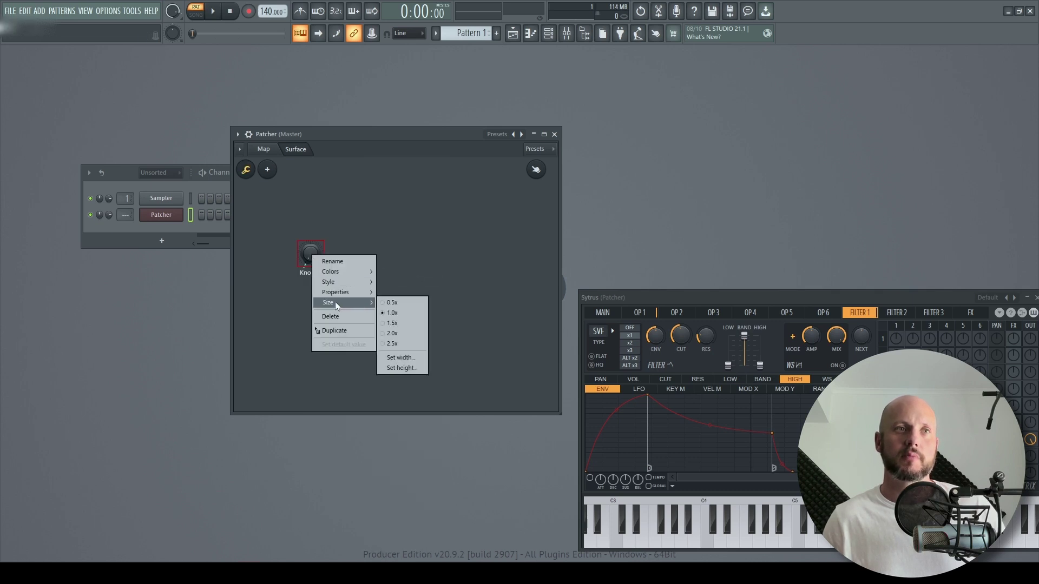
pyautogui.click(425, 325)
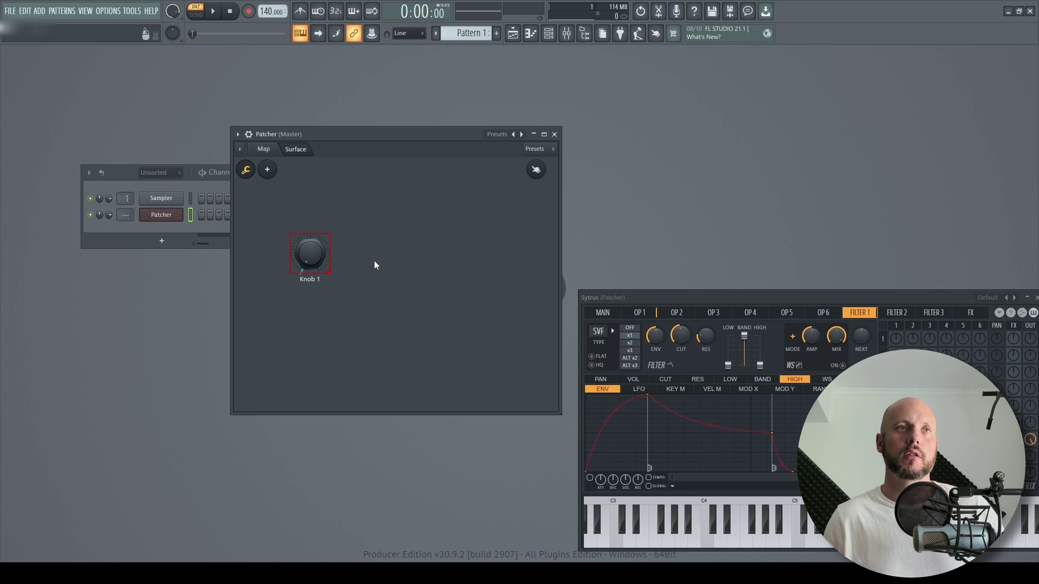
# - Connect the surface knob's parameter output to the Sytrus cutoff frequency input in the Patcher map
pyautogui.click(264, 150)
pyautogui.moveTo(295, 203); pyautogui.dragTo(295, 203)
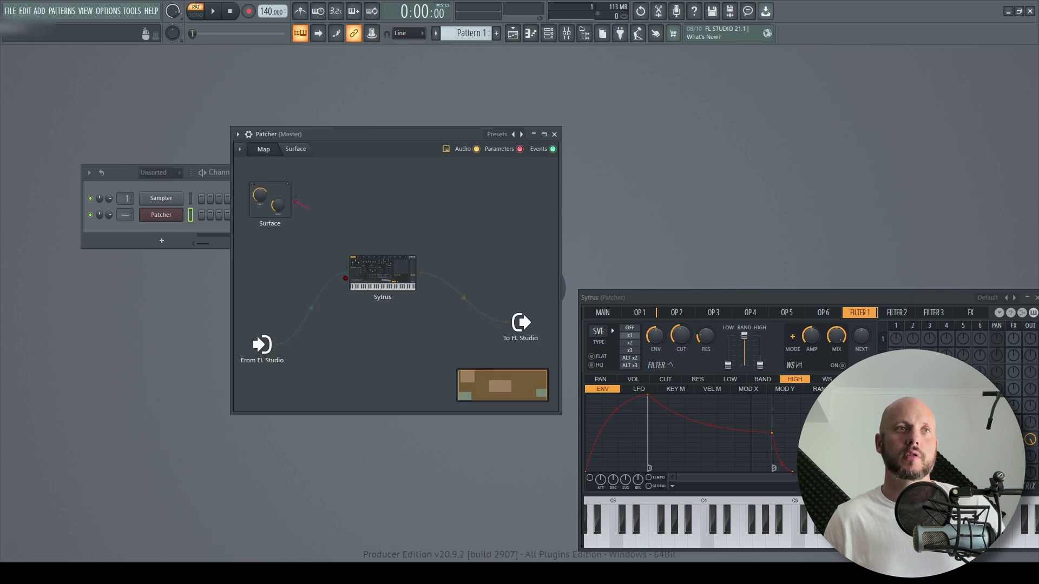
pyautogui.moveTo(330, 252); pyautogui.dragTo(345, 278)
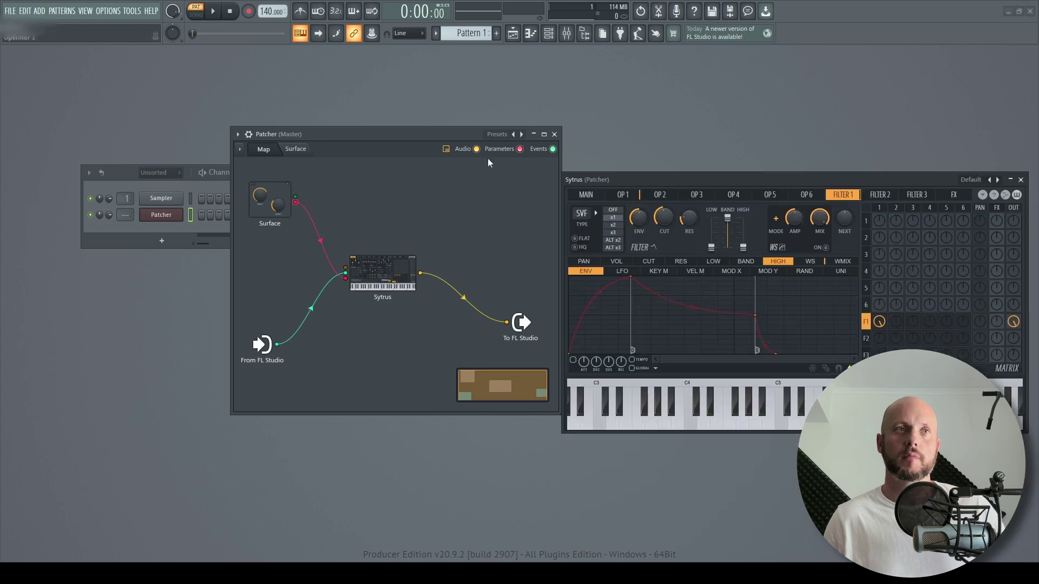
# - Turn up Knob 1 on the surface while playing Sytrus notes to test its control of the filter cutoff
pyautogui.click(297, 149)
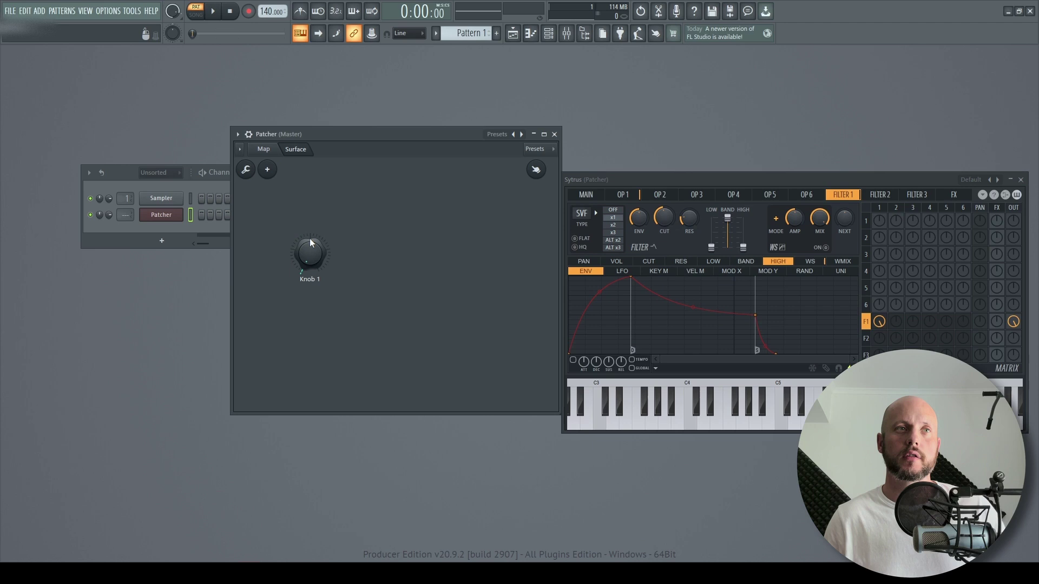
pyautogui.moveTo(732, 413); pyautogui.dragTo(741, 414)
pyautogui.moveTo(308, 246); pyautogui.dragTo(310, 230)
pyautogui.click(717, 412)
pyautogui.click(736, 413)
pyautogui.click(794, 426)
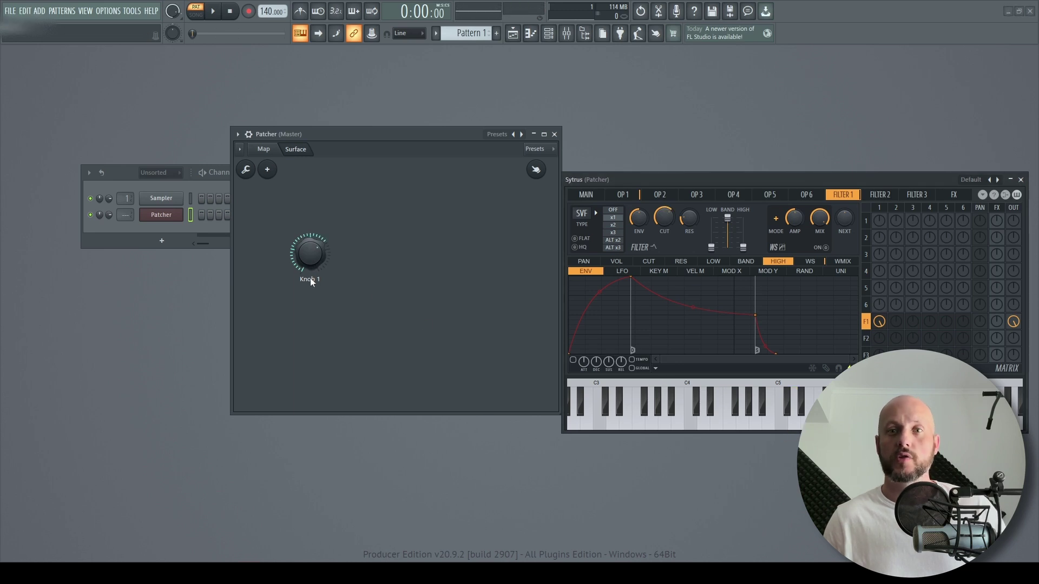
# - Return to the Patcher map, move its window away from Sytrus and widen it to make room for more modules
pyautogui.click(265, 149)
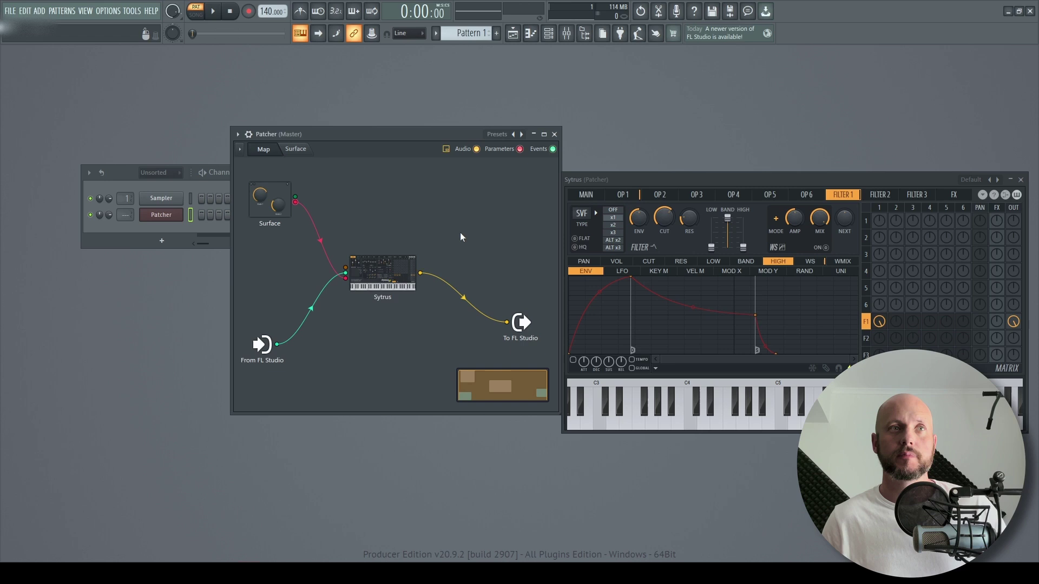
pyautogui.moveTo(412, 138); pyautogui.dragTo(258, 108)
pyautogui.moveTo(406, 172); pyautogui.dragTo(557, 175)
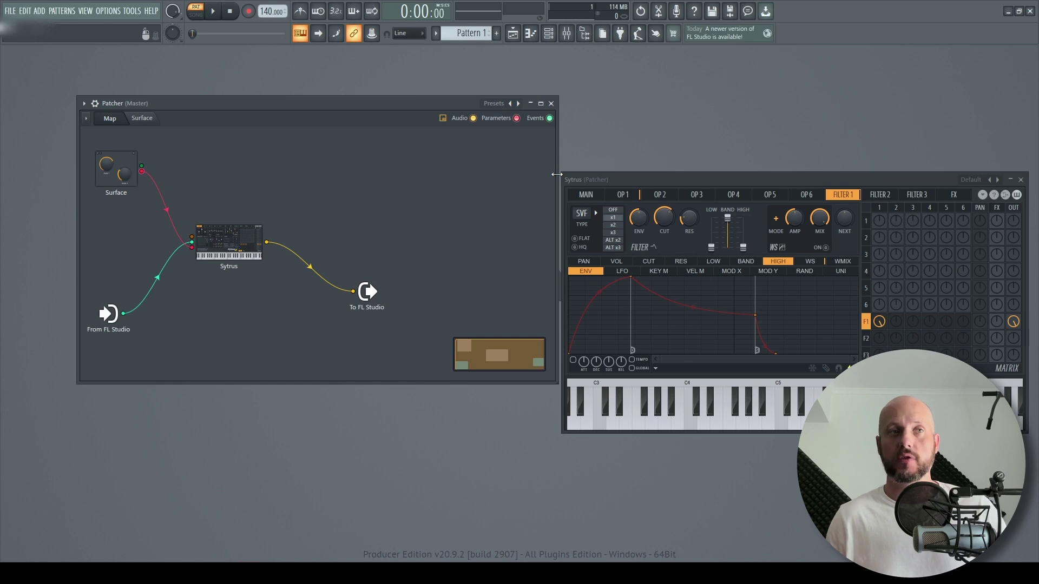
# - Add Fruity Parametric EQ 2 to the Patcher map and turn its first band into a high-pass that cuts the low frequencies
pyautogui.rightClick(297, 202)
pyautogui.moveTo(311, 220)
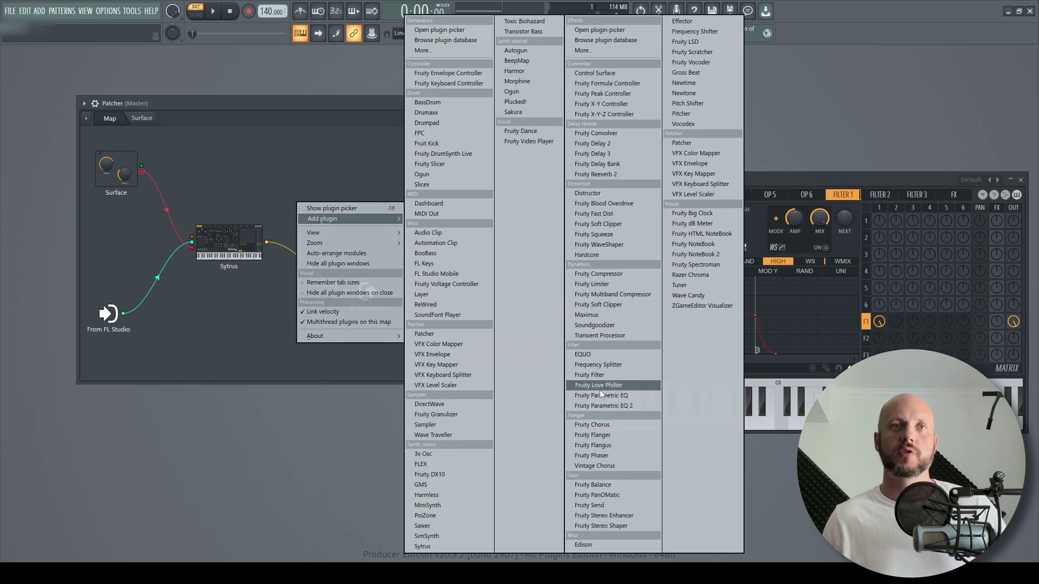
pyautogui.click(606, 405)
pyautogui.doubleClick(300, 211)
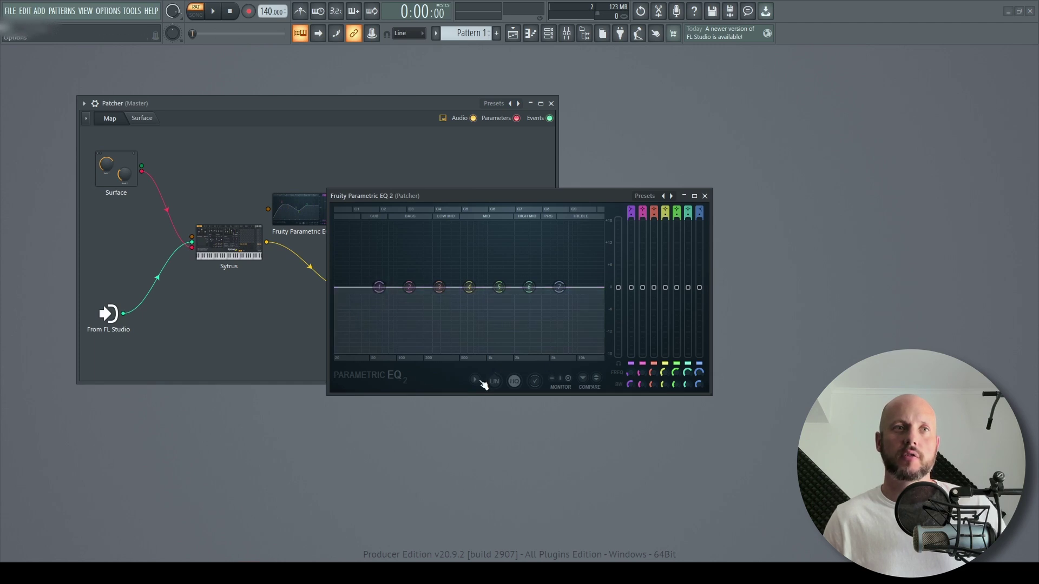
pyautogui.middleClick(381, 293)
pyautogui.moveTo(379, 288); pyautogui.dragTo(444, 287)
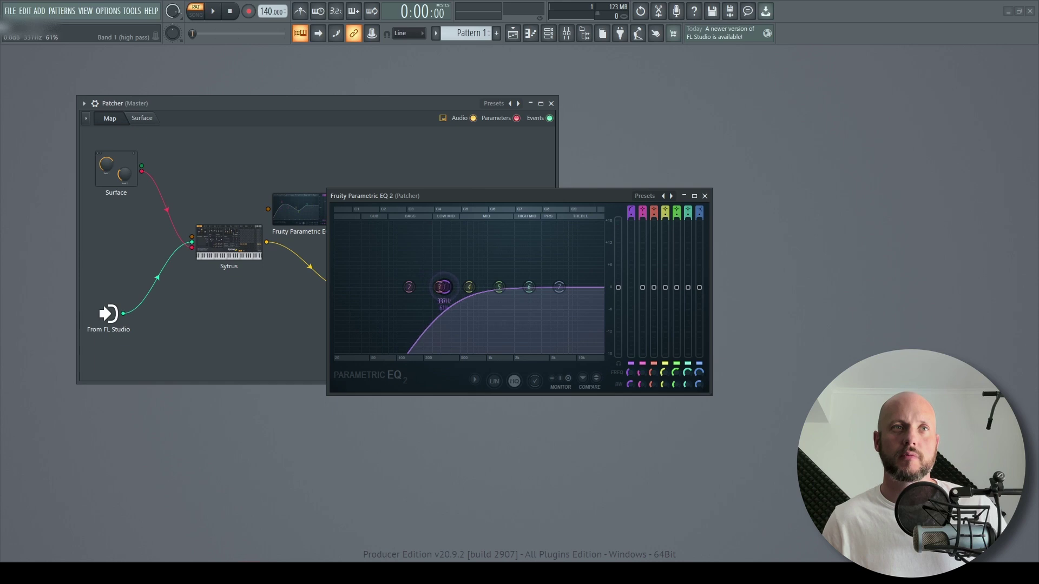
pyautogui.click(705, 196)
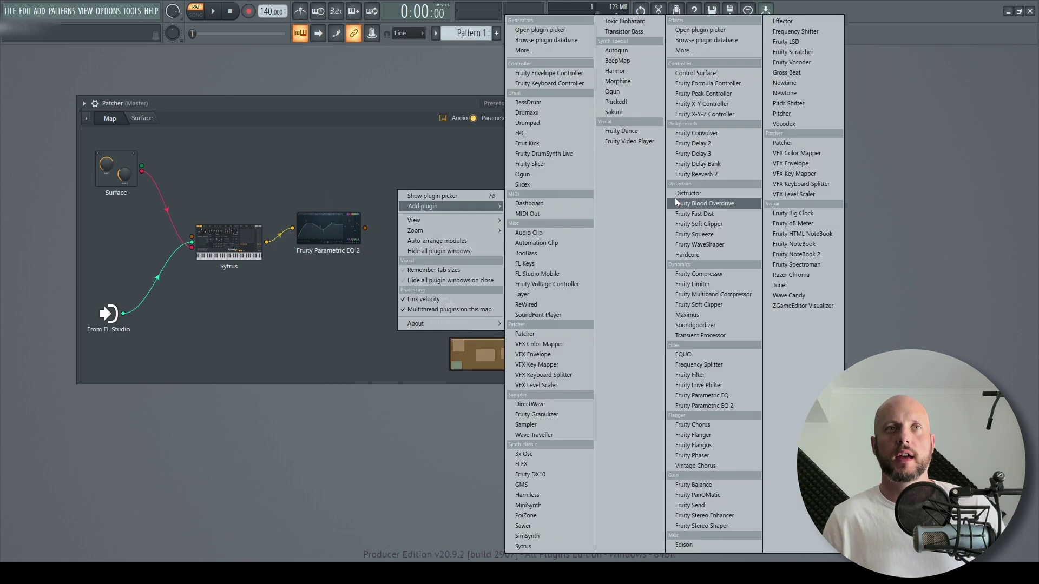
# - Add Fruity Delay 2 and Fruity Reeverb 2 in series after the EQ in the Patcher map
pyautogui.click(700, 155)
pyautogui.rightClick(379, 163)
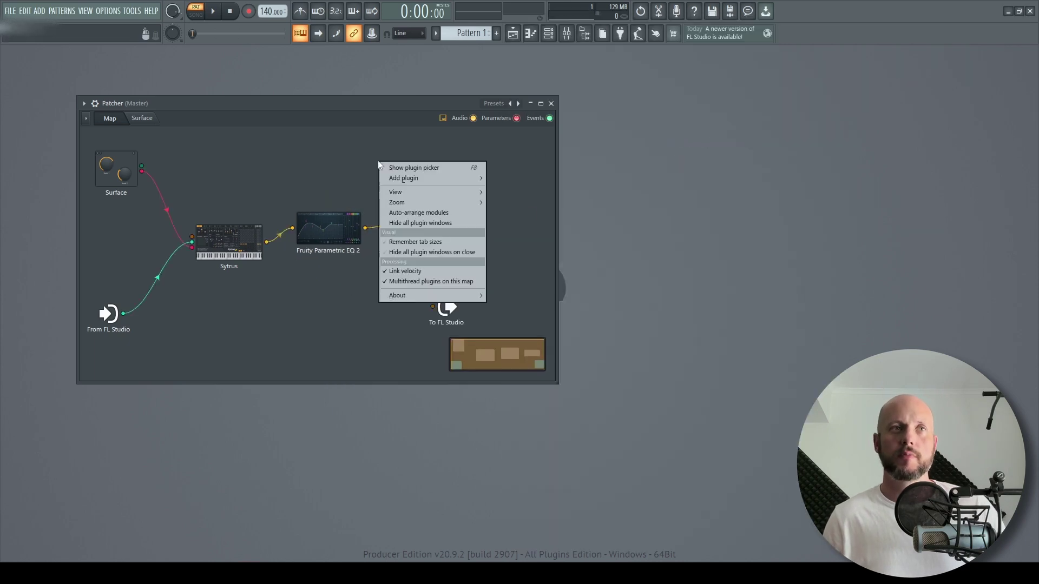
pyautogui.moveTo(399, 182)
pyautogui.click(616, 183)
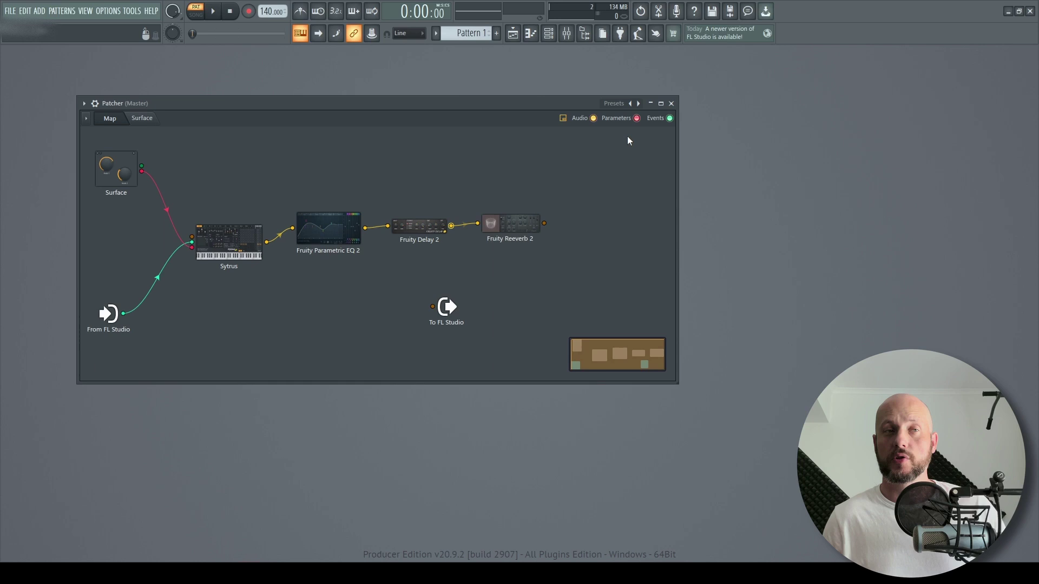
# - Add Fruity Limiter after the reverb and route its audio output to To FL Studio
pyautogui.rightClick(458, 145)
pyautogui.moveTo(491, 162)
pyautogui.moveTo(543, 224); pyautogui.dragTo(568, 219)
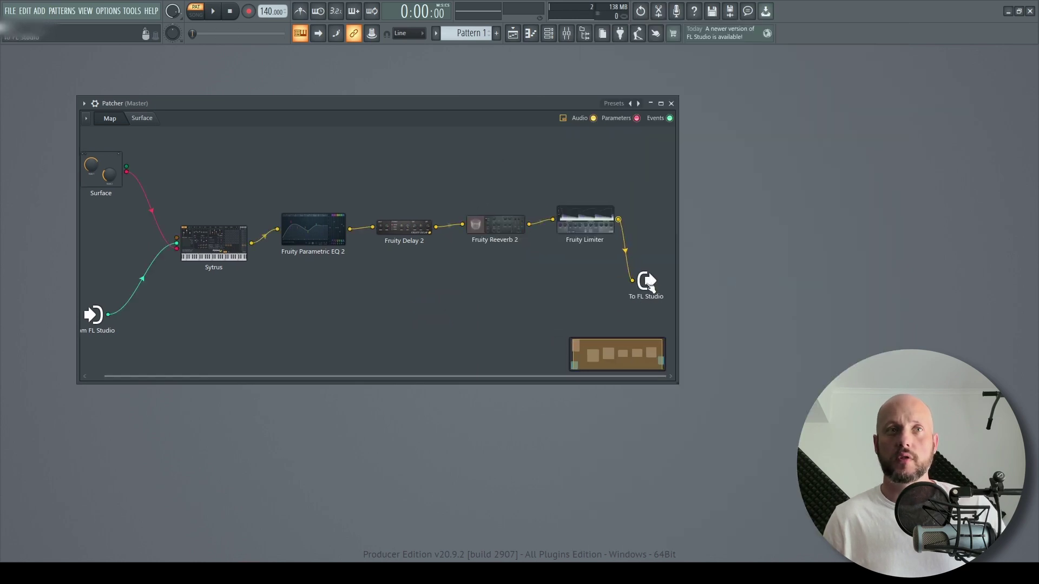
# - Replace Fruity Delay 2 with Fruity Delay 3 between the EQ and the reverb, and view the new delay's settings
pyautogui.rightClick(428, 228)
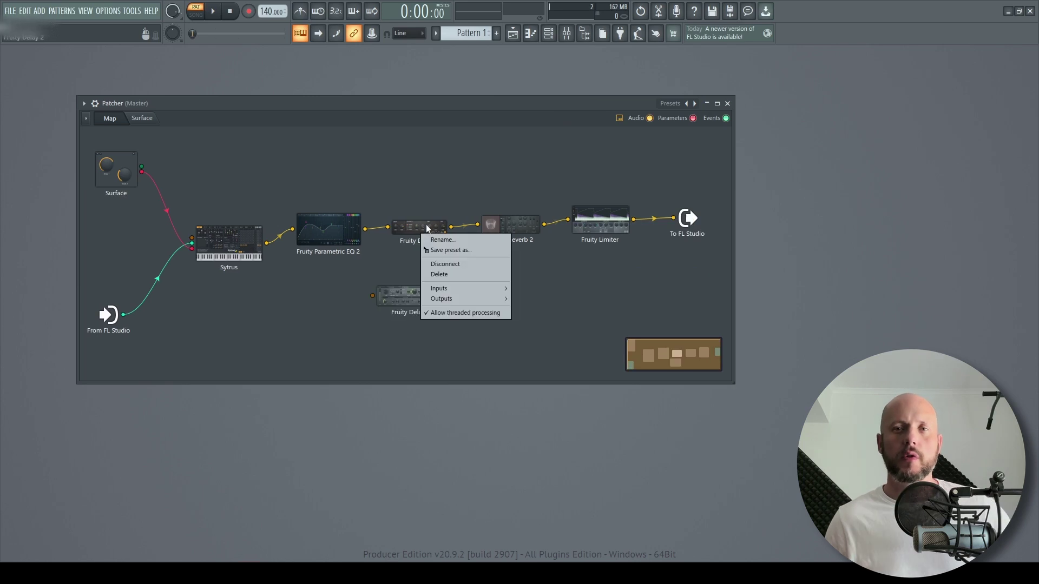
pyautogui.click(438, 275)
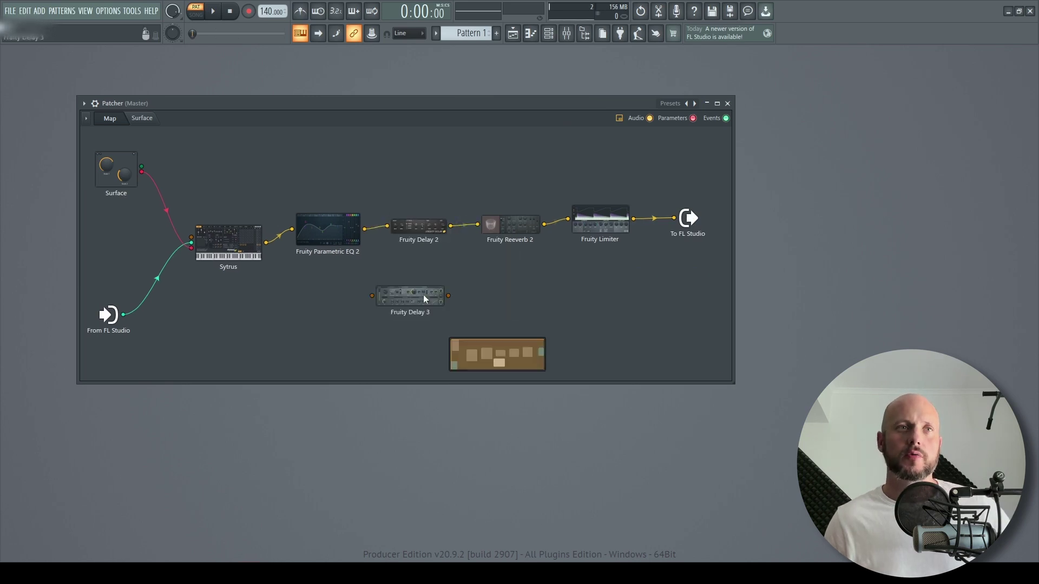
pyautogui.click(426, 228)
pyautogui.moveTo(425, 231); pyautogui.dragTo(407, 181)
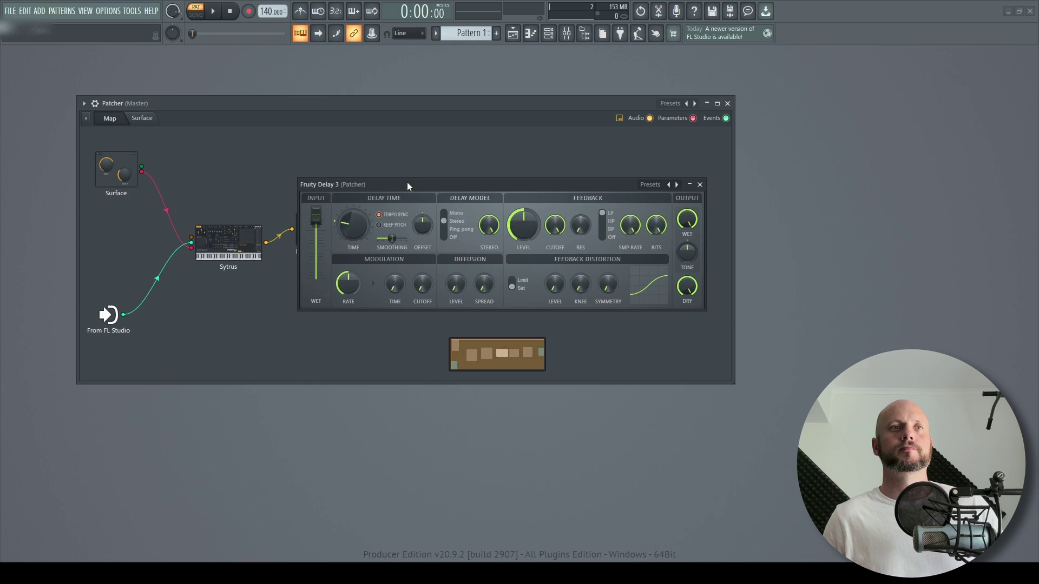
pyautogui.press('Escape')
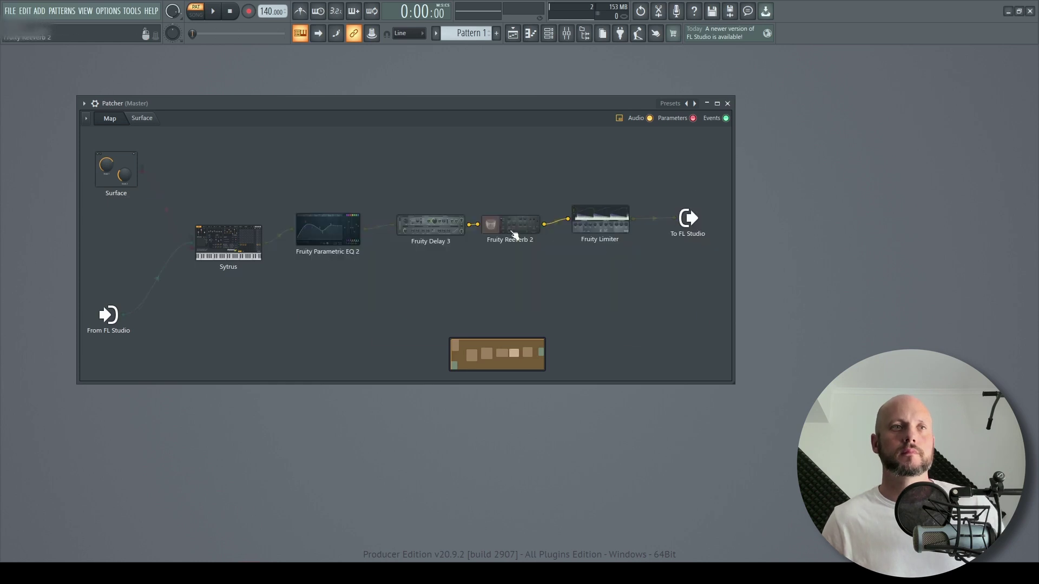
# - Raise the wet level and increase the room size in Fruity Reeverb 2
pyautogui.click(512, 232)
pyautogui.moveTo(588, 263); pyautogui.dragTo(588, 242)
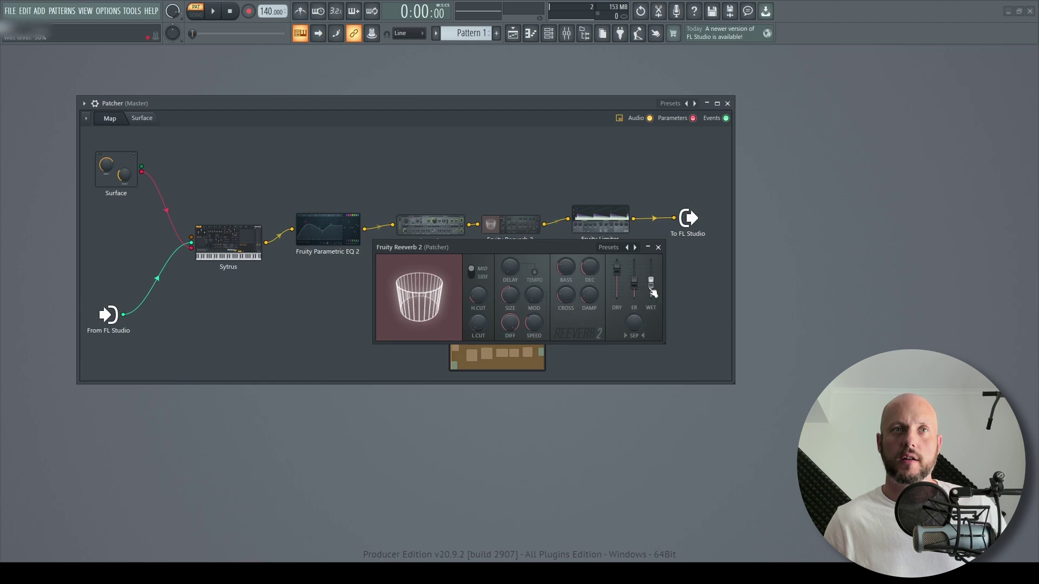
pyautogui.moveTo(652, 280)
pyautogui.mouseDown()
pyautogui.moveTo(651, 265)
pyautogui.moveTo(635, 273)
pyautogui.mouseUp()
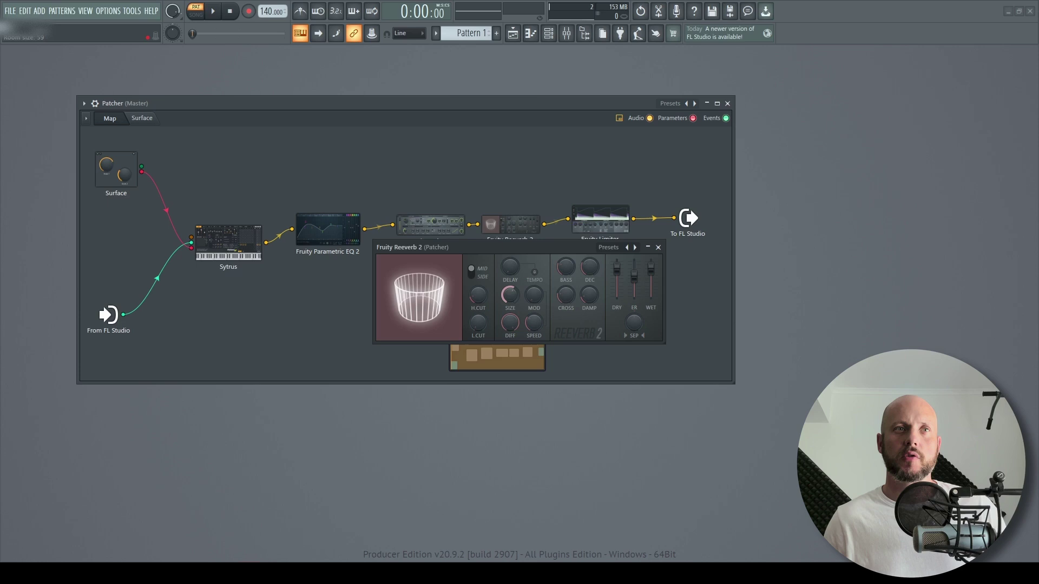
pyautogui.click(658, 247)
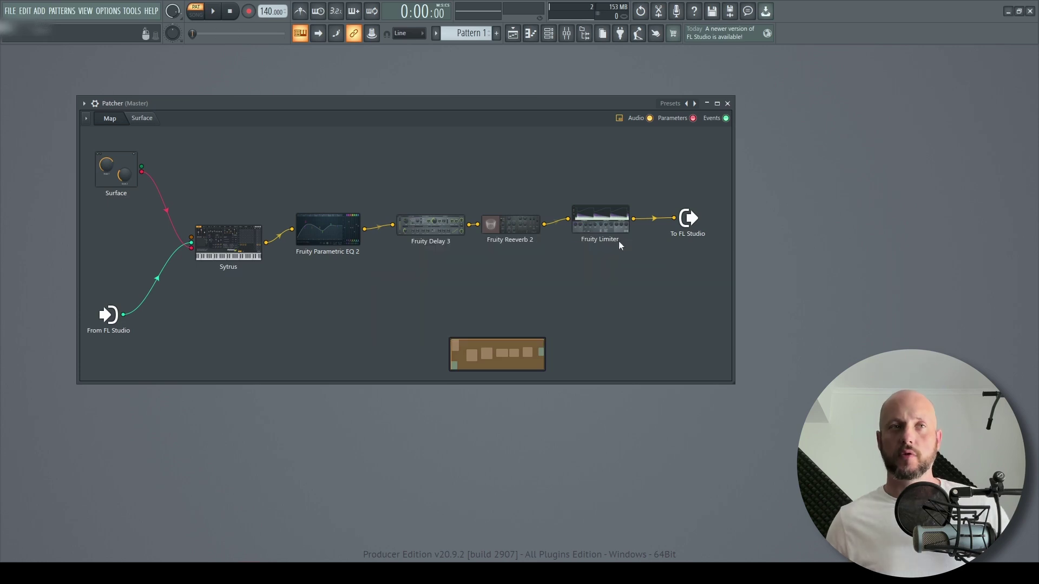
# - Play a few notes on the Sytrus keyboard to hear the sound through the full effects chain
pyautogui.doubleClick(230, 242)
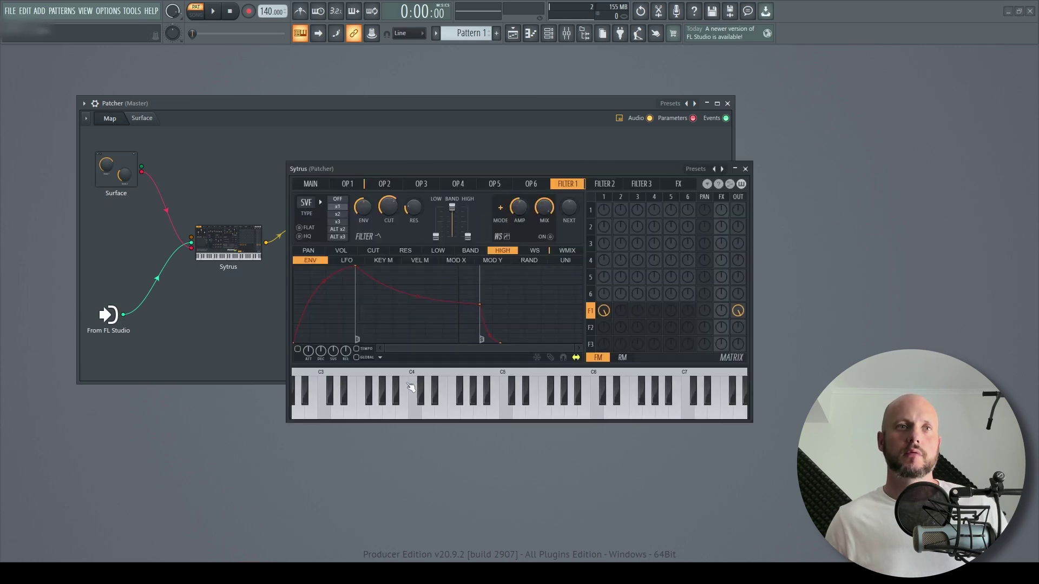
pyautogui.click(463, 390)
pyautogui.click(558, 401)
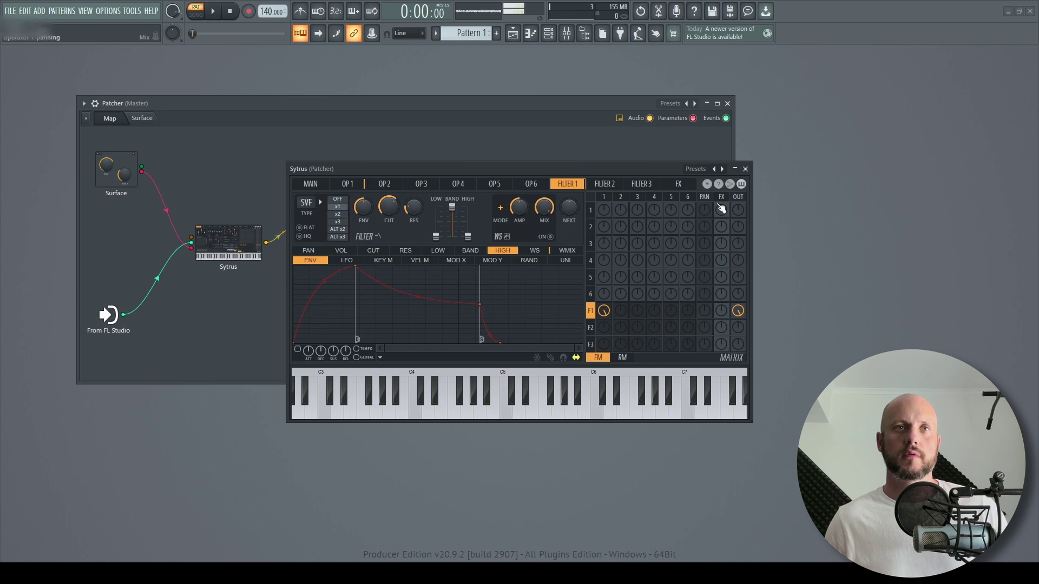
pyautogui.click(745, 170)
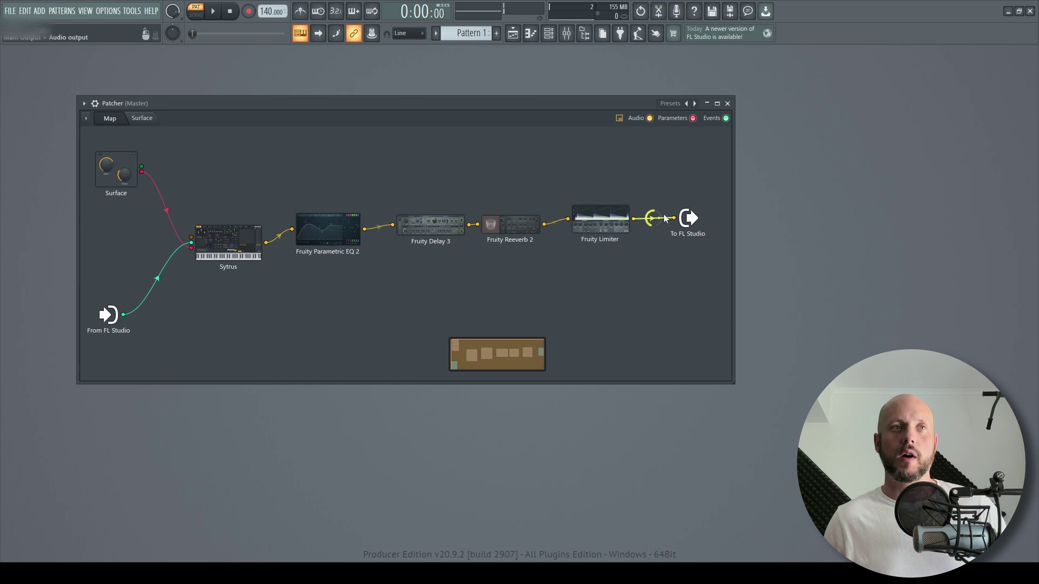
# - Show the playlist and channel rack, delete the Sampler channel and assign the Patcher channel to mixer track 1
pyautogui.click(512, 33)
pyautogui.click(549, 33)
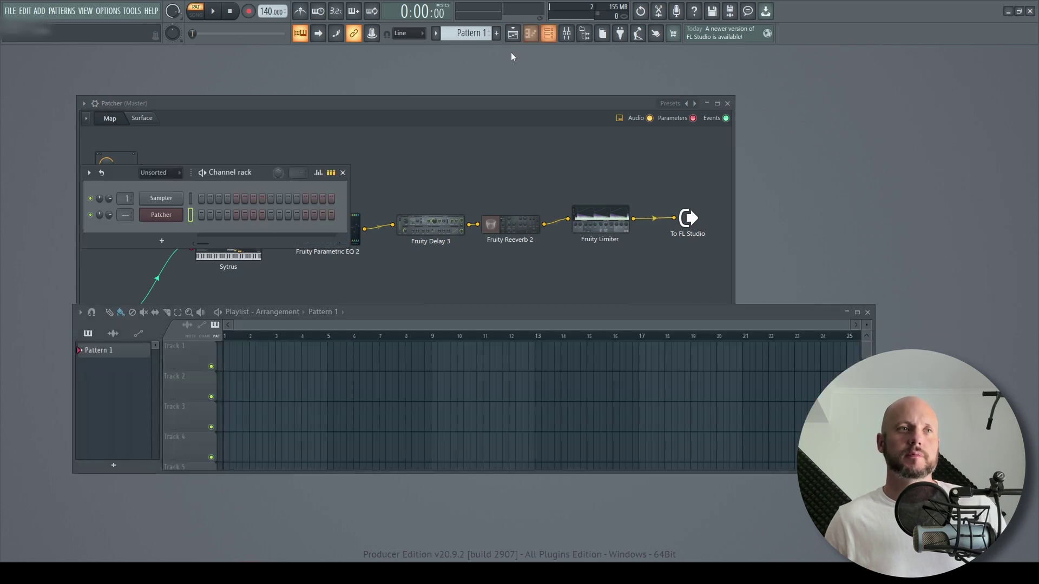
pyautogui.rightClick(156, 201)
pyautogui.click(202, 311)
pyautogui.press('Return')
pyautogui.rightClick(161, 199)
pyautogui.click(201, 198)
# - Draw one sustained two-bar note for the Patcher channel in the piano roll
pyautogui.click(82, 243)
pyautogui.moveTo(100, 243); pyautogui.dragTo(489, 243)
pyautogui.press('F7')
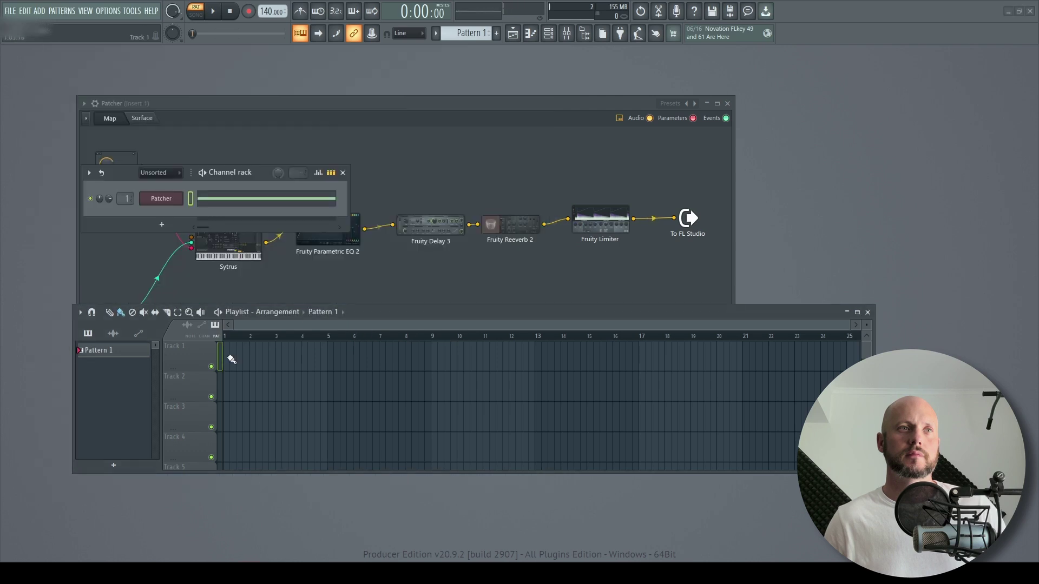
# - Place Pattern 1 at bar 1 of Track 1 in the playlist and play the pattern to hear it
pyautogui.click(229, 358)
pyautogui.press('space')
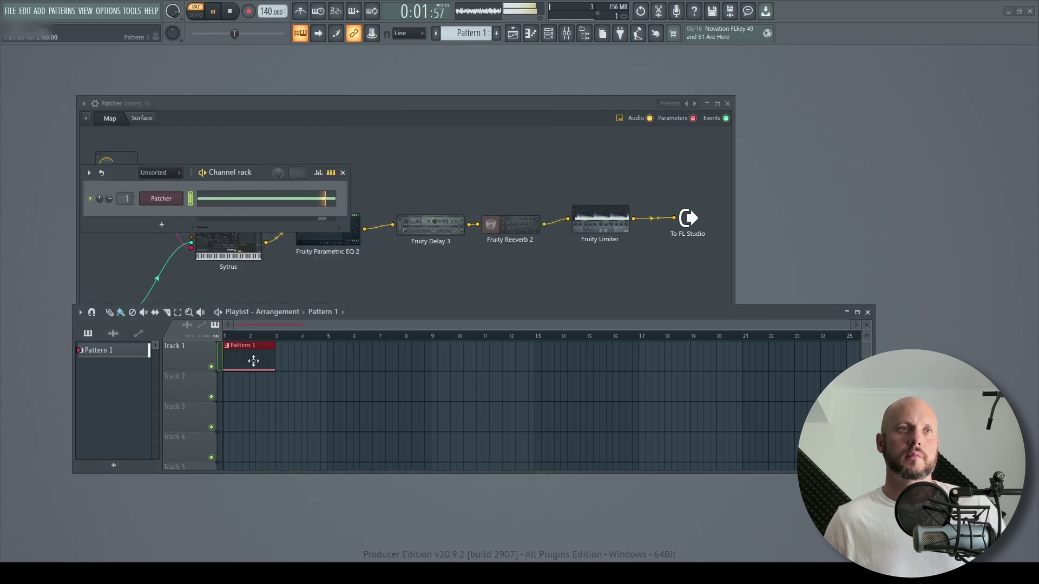
pyautogui.press('space')
# - Activate Knob 1 on the Patcher surface for automation and create an automation clip for it
pyautogui.moveTo(447, 105); pyautogui.dragTo(522, 69)
pyautogui.click(222, 84)
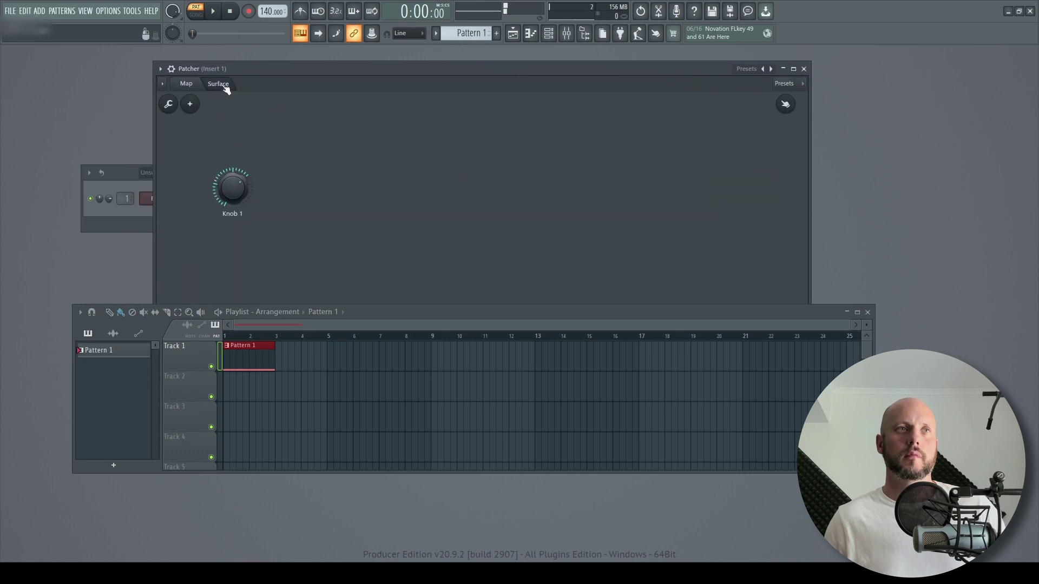
pyautogui.rightClick(236, 196)
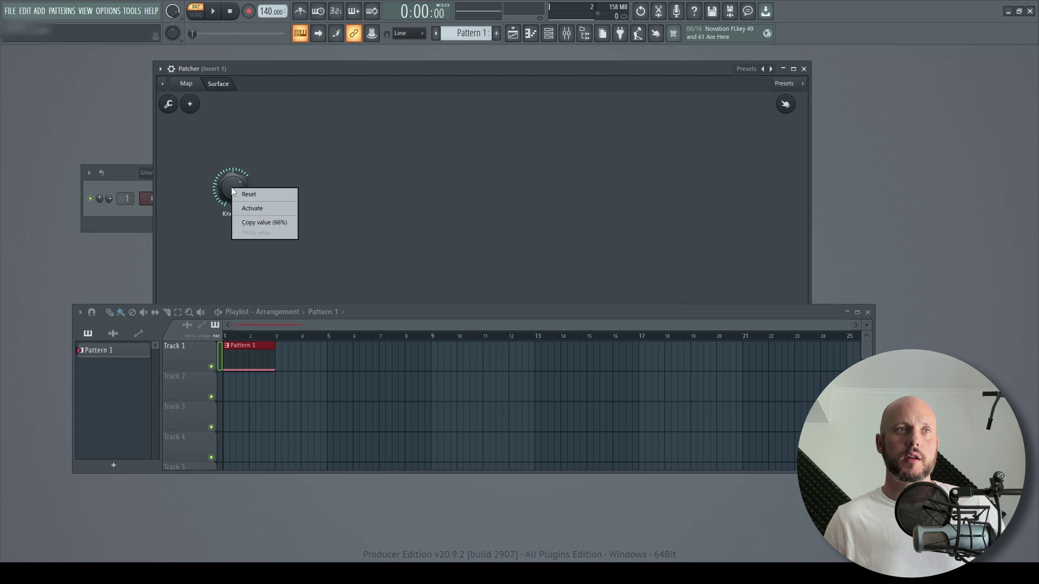
pyautogui.click(246, 209)
pyautogui.rightClick(233, 188)
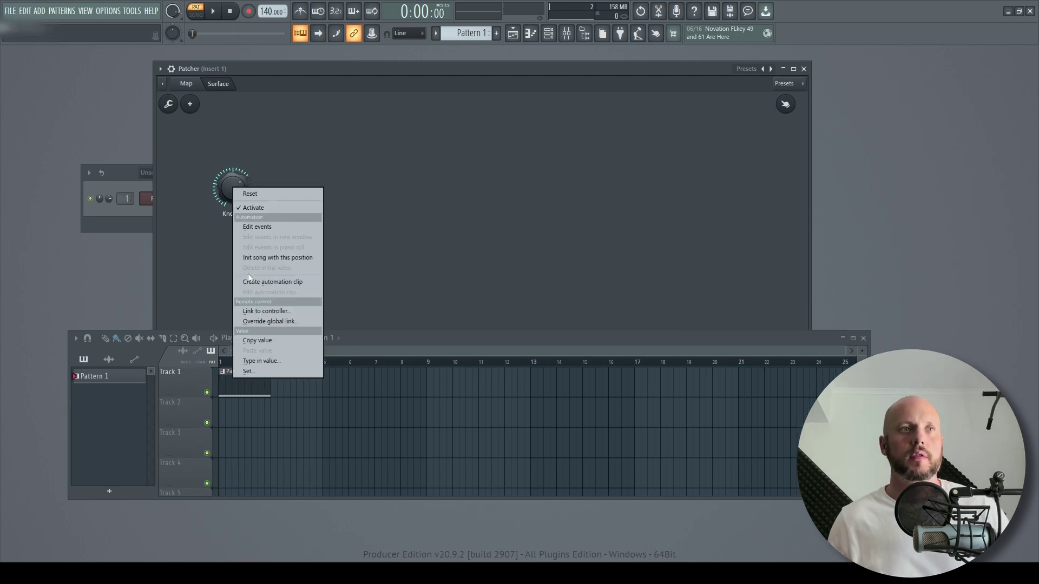
pyautogui.click(262, 284)
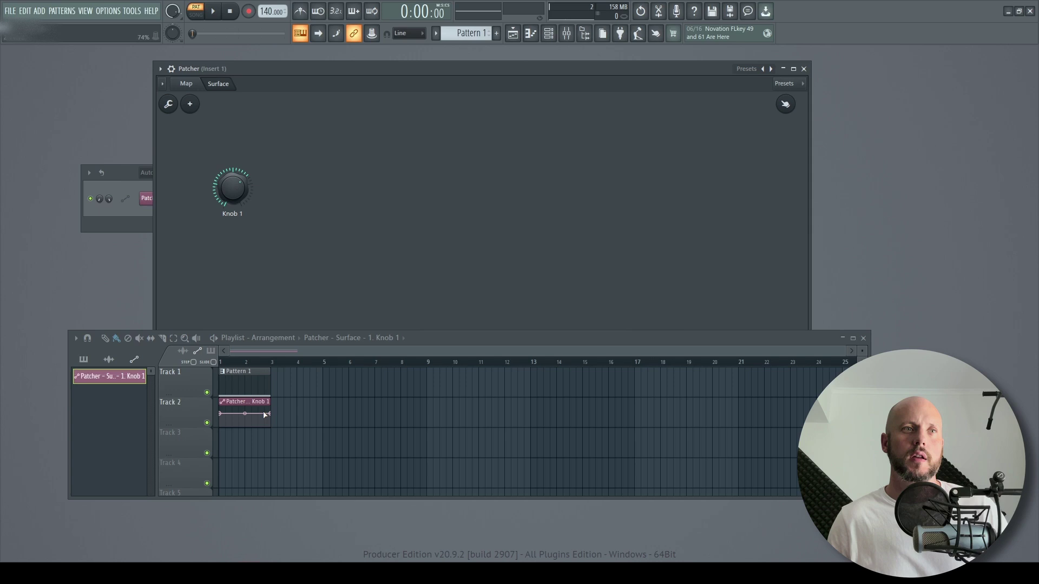
# - Lower the start of the Knob 1 automation clip to form a rising ramp, and play the arrangement in song mode
pyautogui.moveTo(224, 414); pyautogui.dragTo(221, 438)
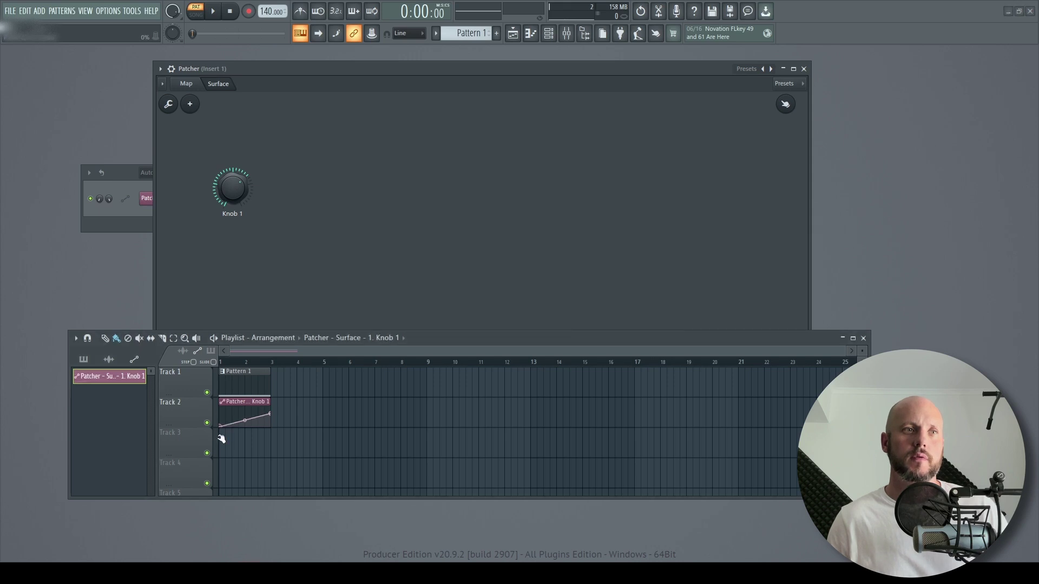
pyautogui.click(196, 13)
pyautogui.click(214, 17)
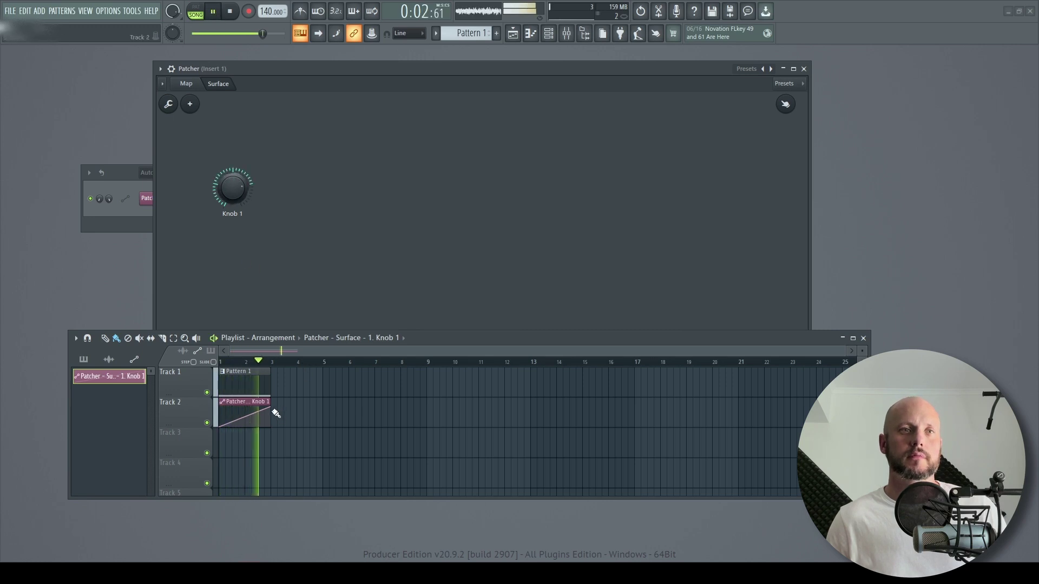
pyautogui.press('space')
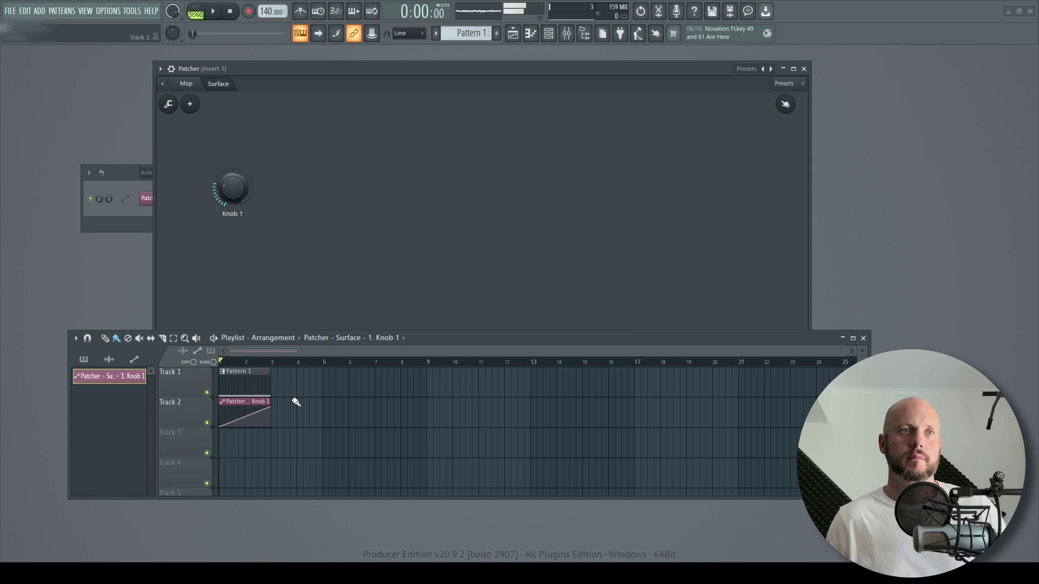